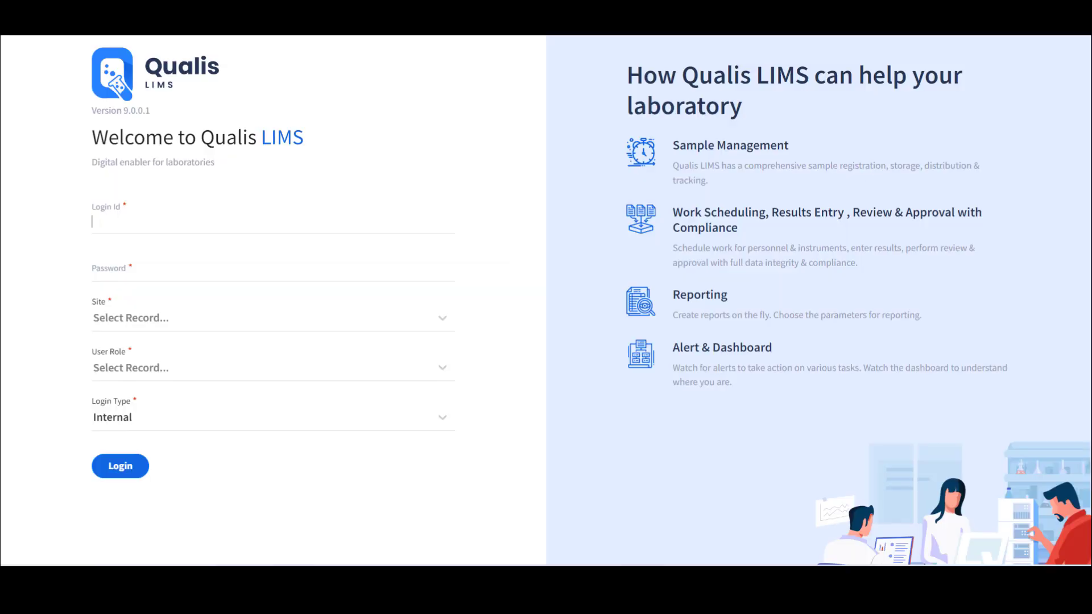
Log in with the user's Login Id and password to site FSSAI-Delhi under the Configuration role
{"action": "type", "text": "ATE05"}
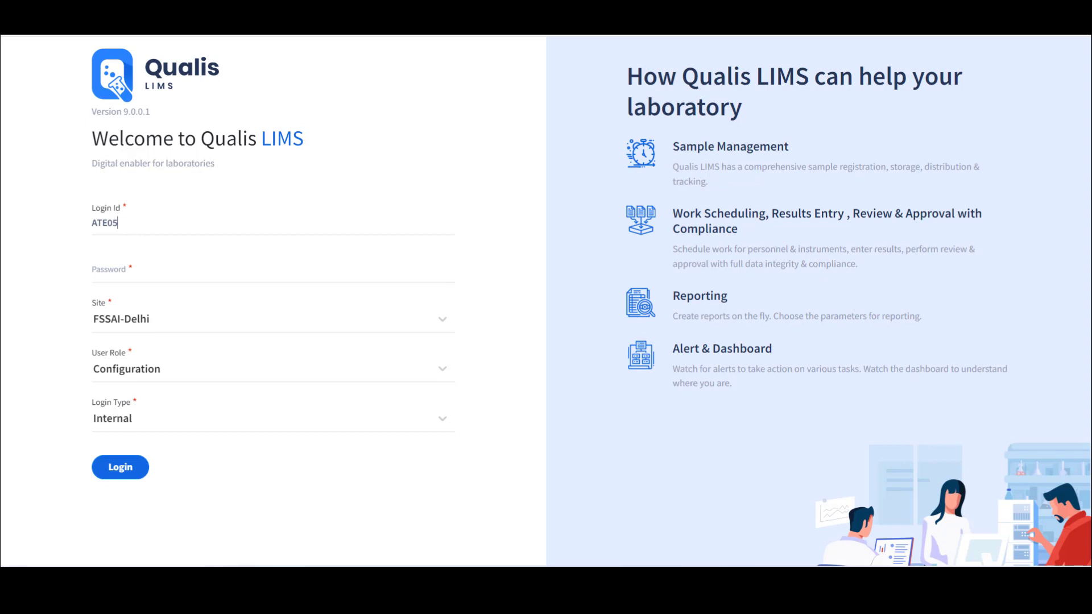
{"action": "key", "text": "Tab"}
{"action": "type", "text": "123"}
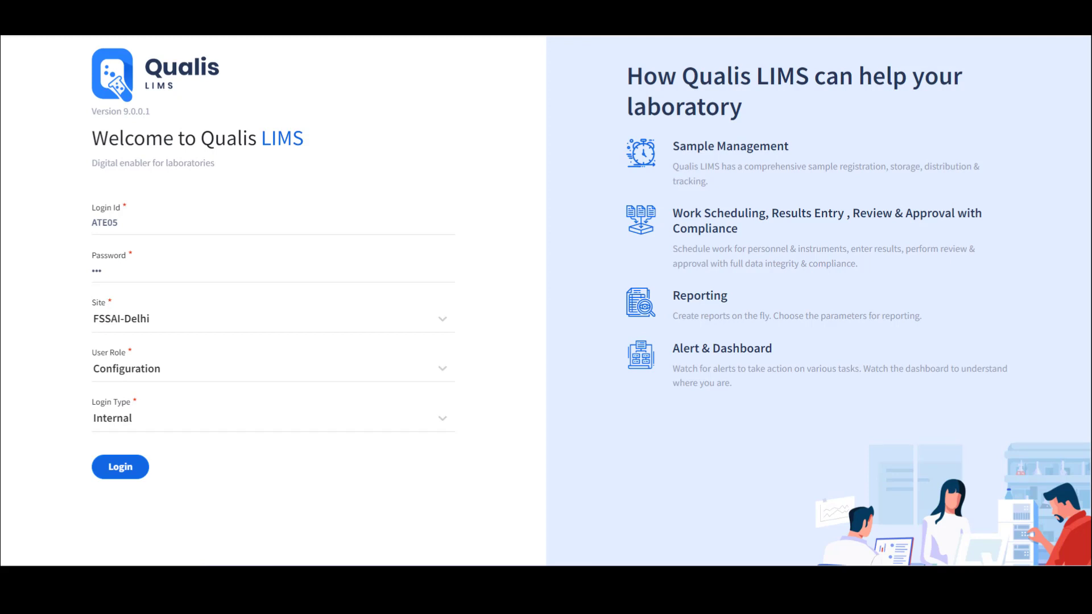
{"action": "key", "text": "Tab"}
{"action": "key", "text": "space"}
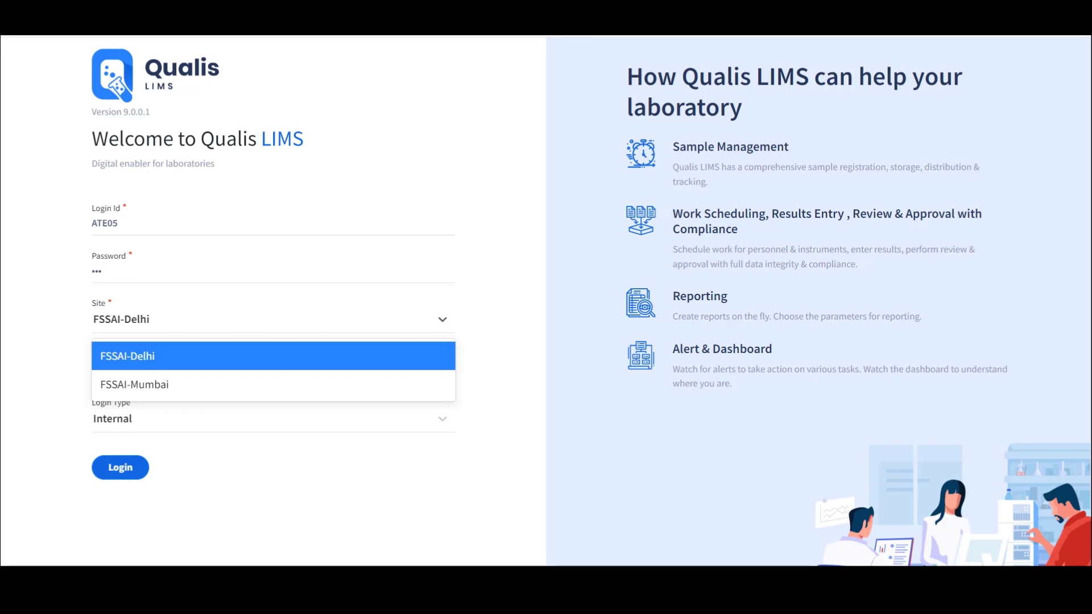
{"action": "key", "text": "Tab"}
{"action": "key", "text": "space"}
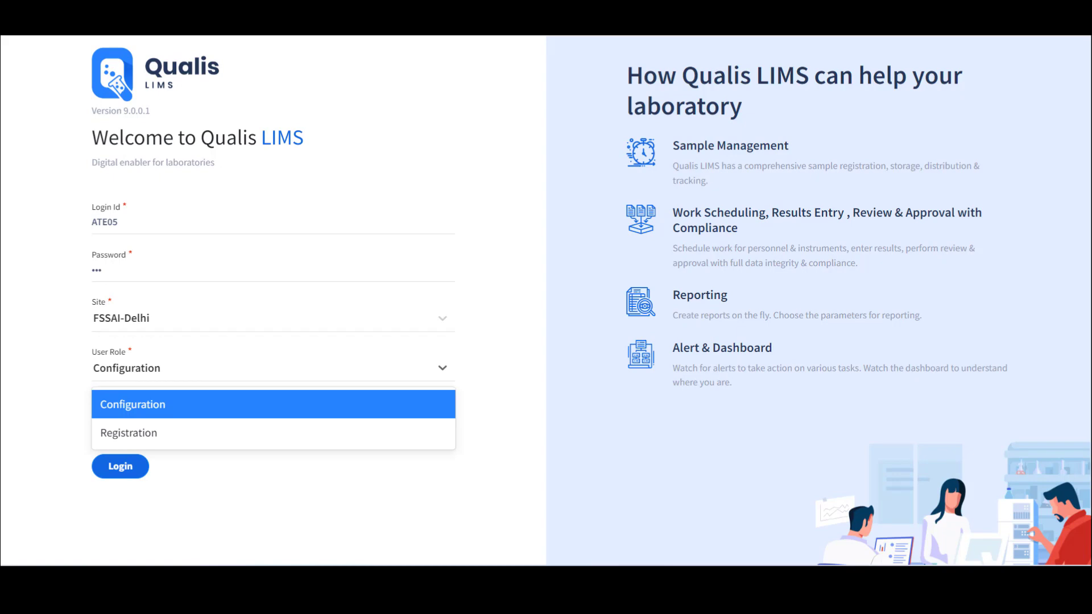
{"action": "key", "text": "Return"}
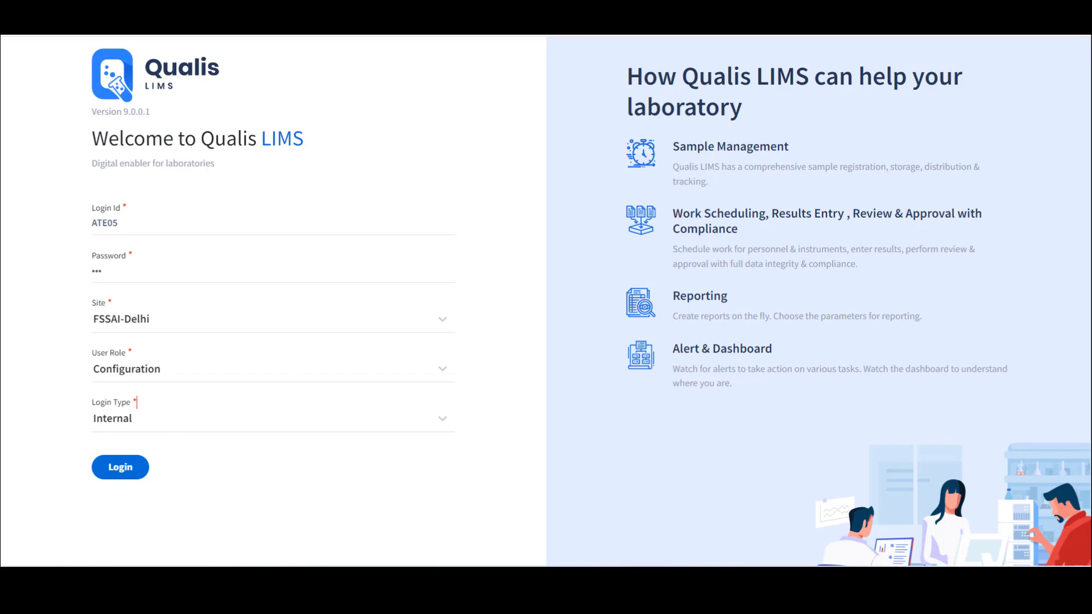
{"action": "key", "text": "Return"}
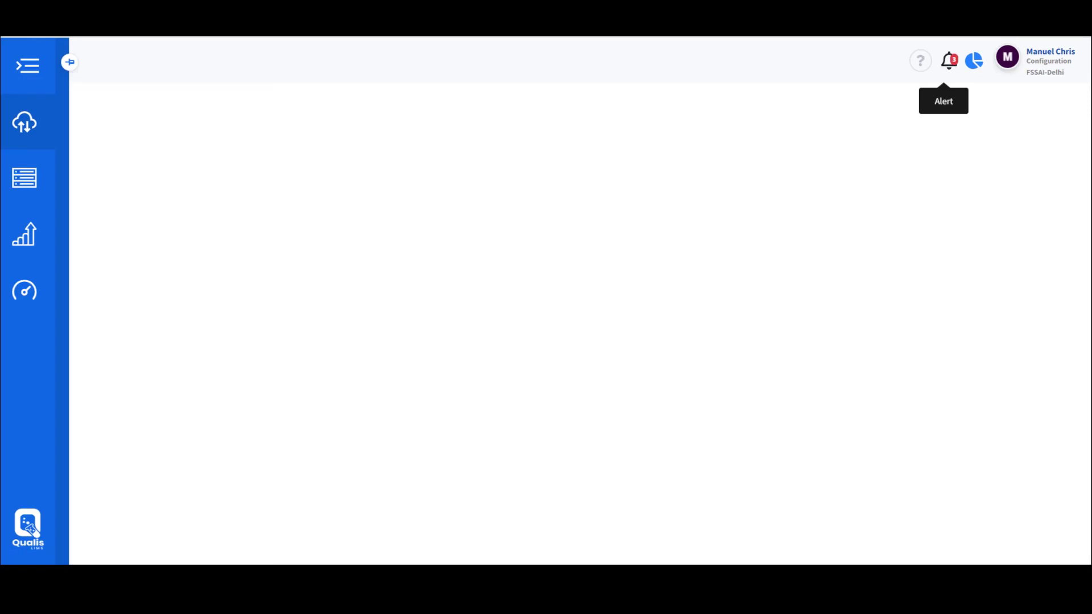
{"action": "left_click", "coordinate": [949, 61]}
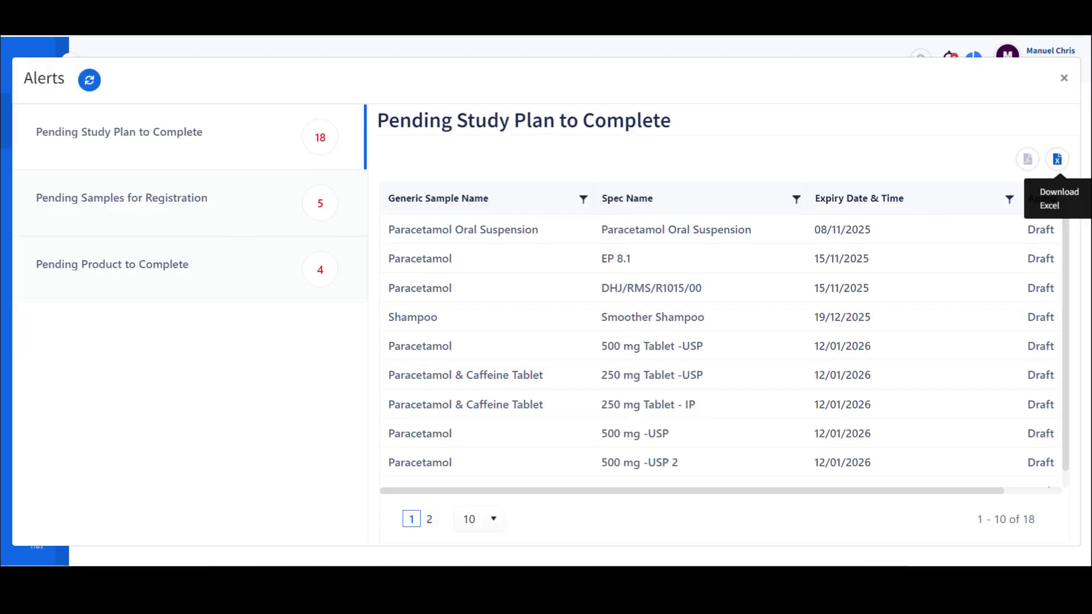
{"action": "left_click", "coordinate": [1064, 78]}
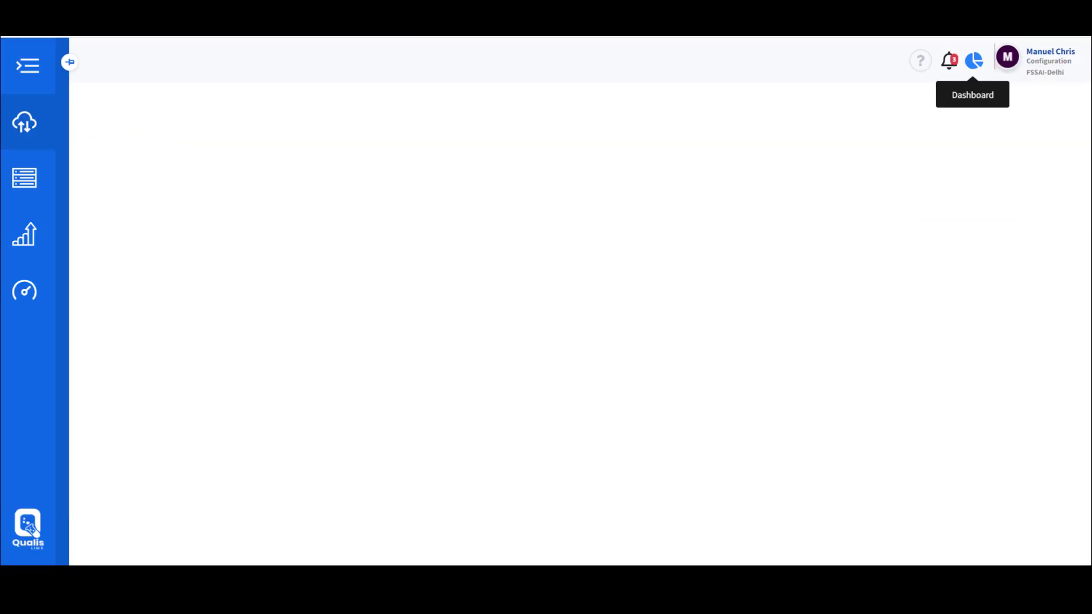
Open the sample statistics dashboard and show the Test Dashboard statistics
{"action": "left_click", "coordinate": [973, 60]}
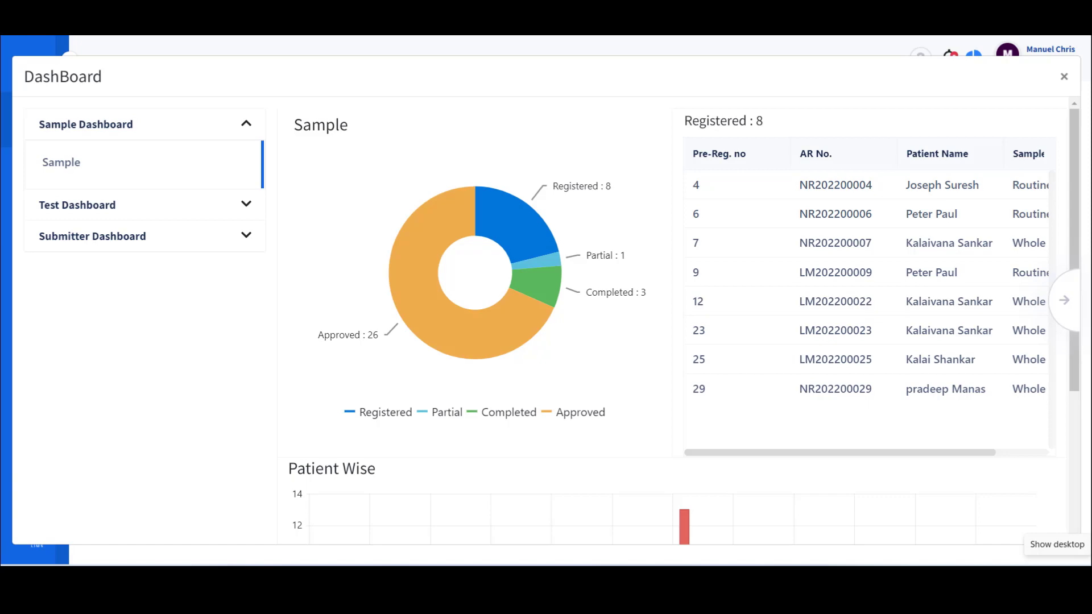
{"action": "left_click", "coordinate": [76, 205]}
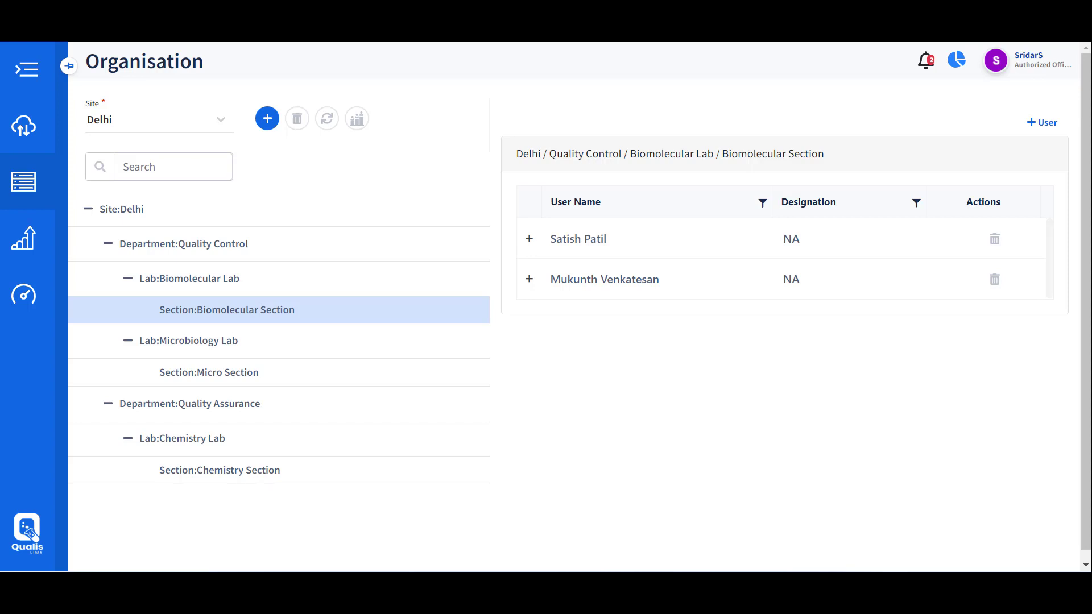
Switch the organisation site to Mumbai, back to Delhi, and show the graphical tree view
{"action": "left_click", "coordinate": [87, 119]}
{"action": "key", "text": "Down"}
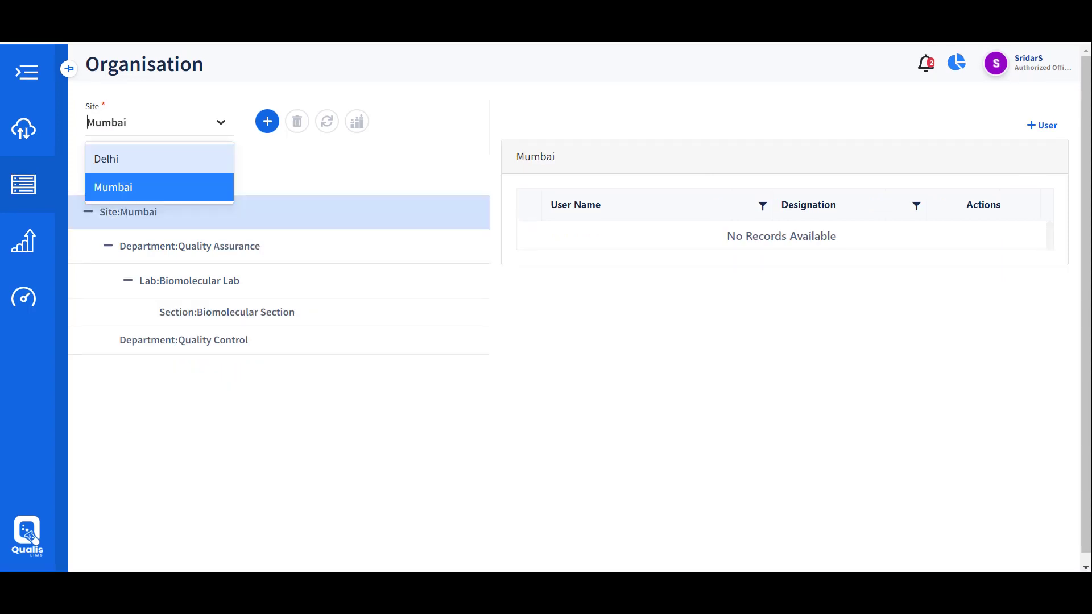
{"action": "key", "text": "Return"}
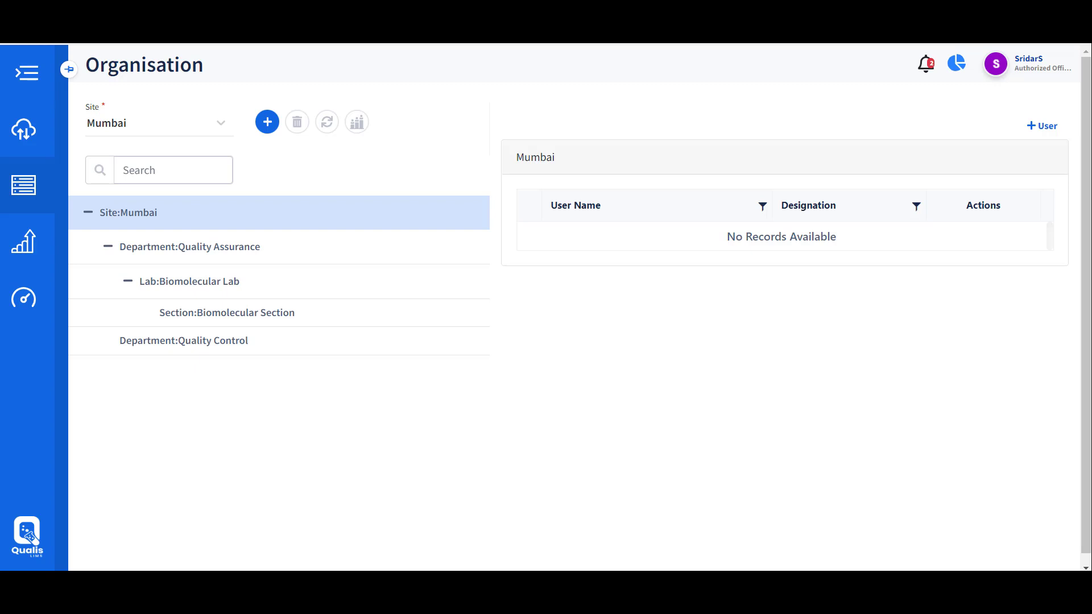
{"action": "key", "text": "Up"}
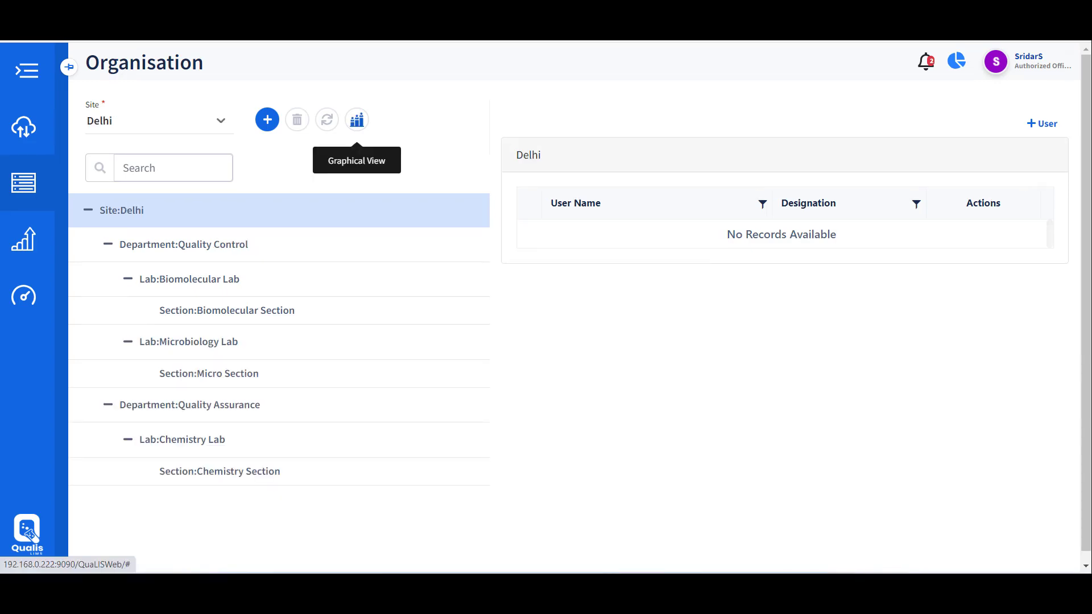
{"action": "left_click", "coordinate": [357, 119]}
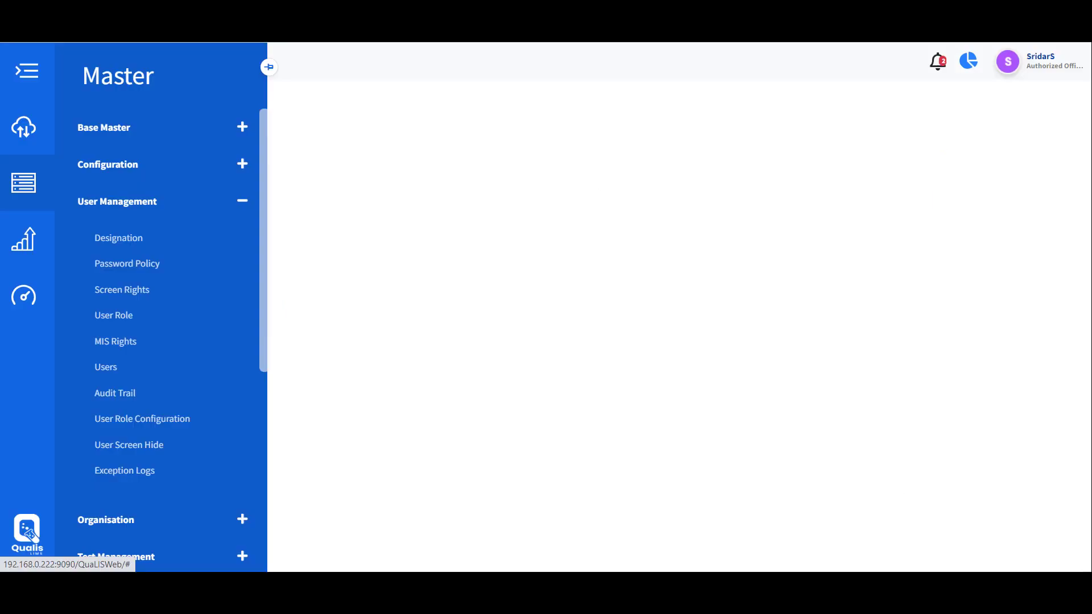
View the five configured user roles, then open the Audit Trail log
{"action": "left_click", "coordinate": [114, 315]}
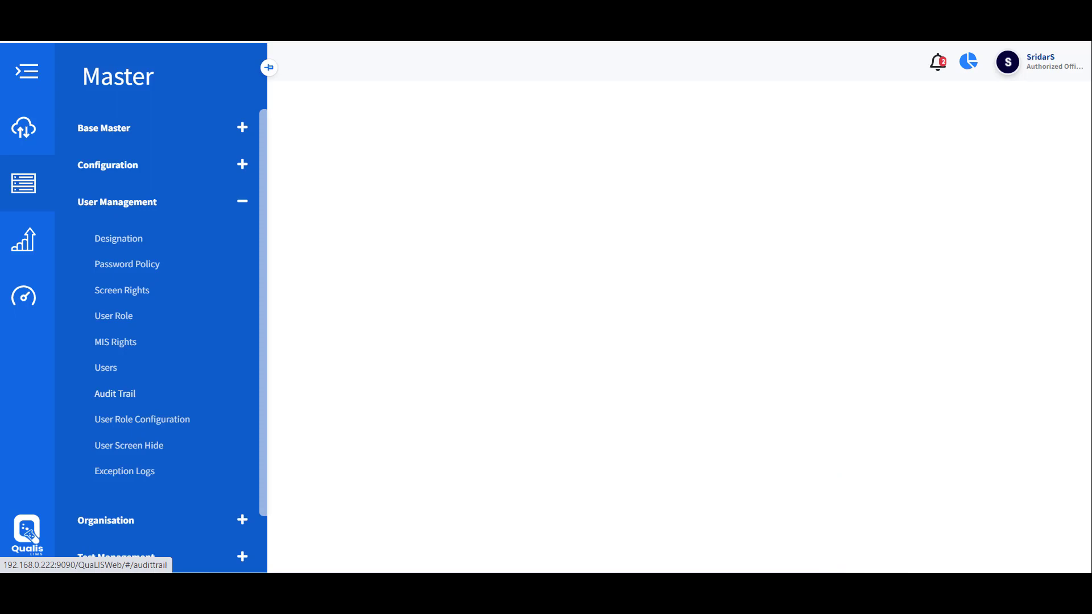
{"action": "left_click", "coordinate": [115, 394]}
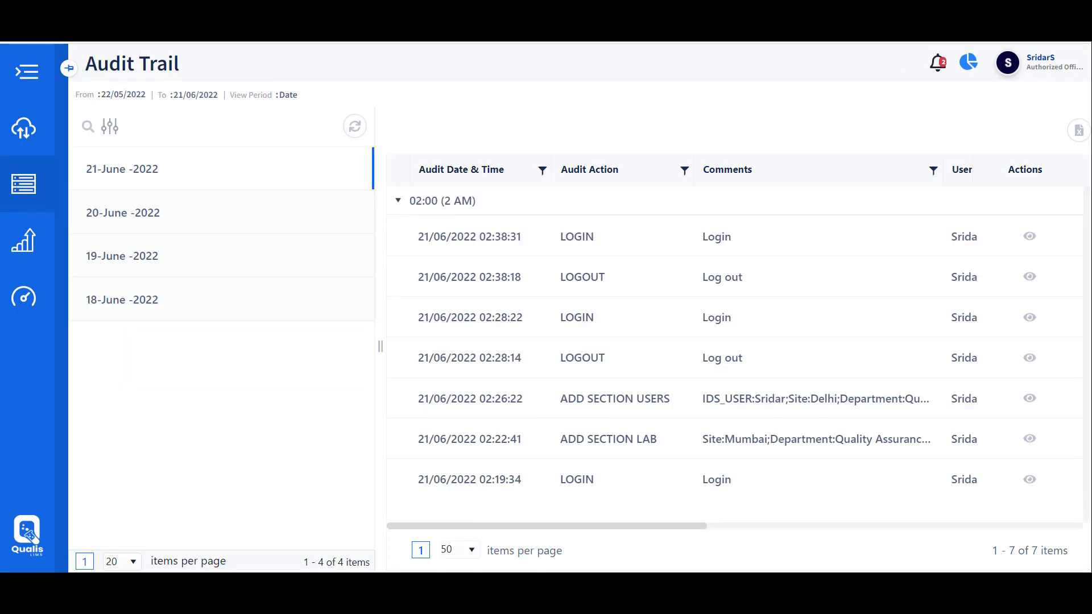
Filter the audit trail from 22/05/2022 to 21/06/2022 and view a material inventory entry's details
{"action": "left_click", "coordinate": [110, 127]}
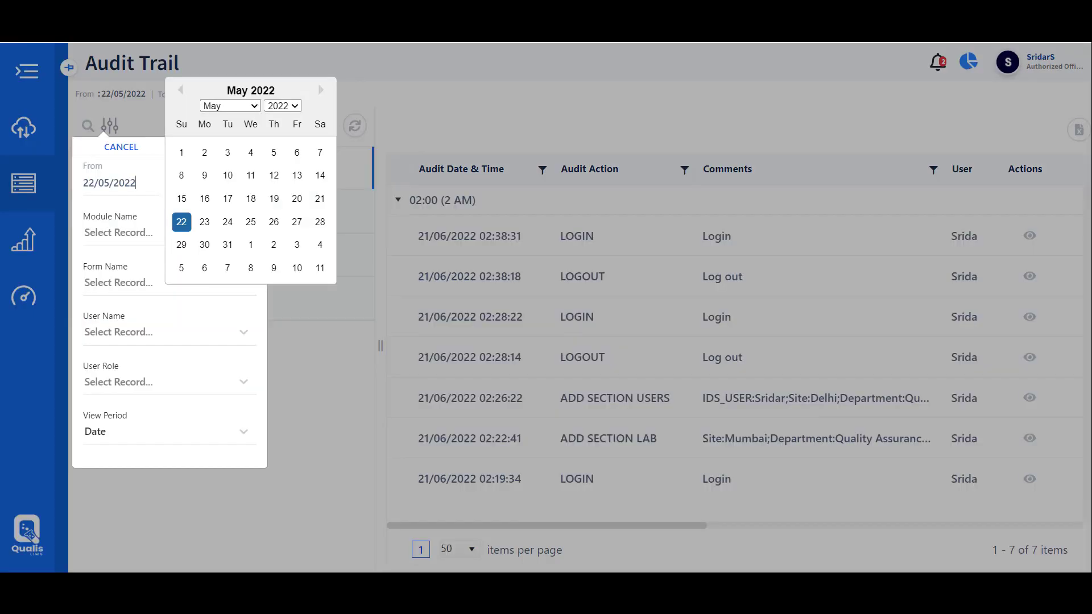
{"action": "left_click", "coordinate": [118, 232]}
{"action": "key", "text": "Tab"}
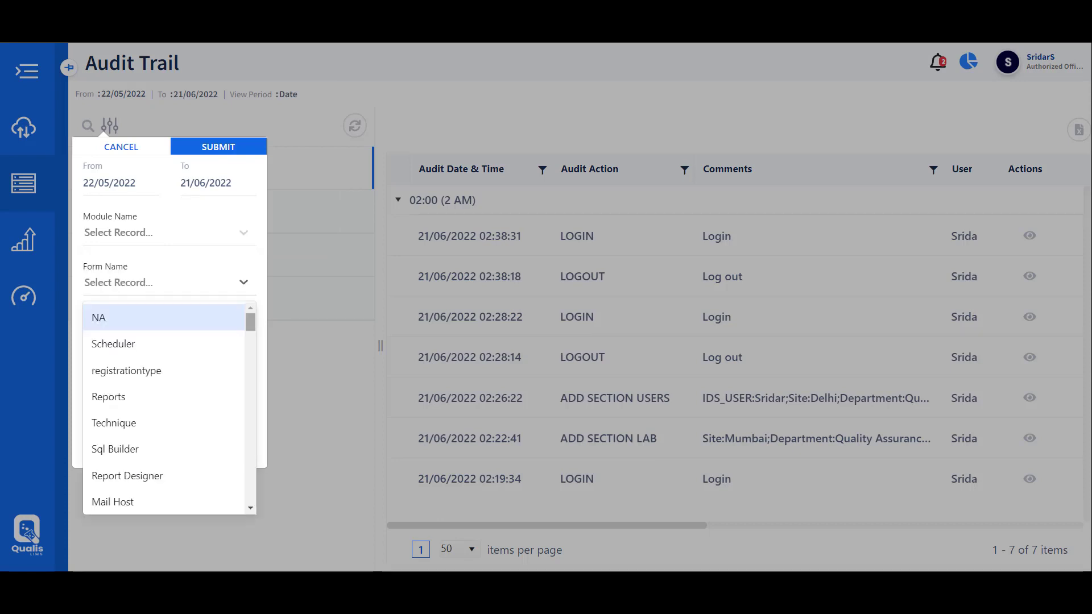
{"action": "key", "text": "Tab"}
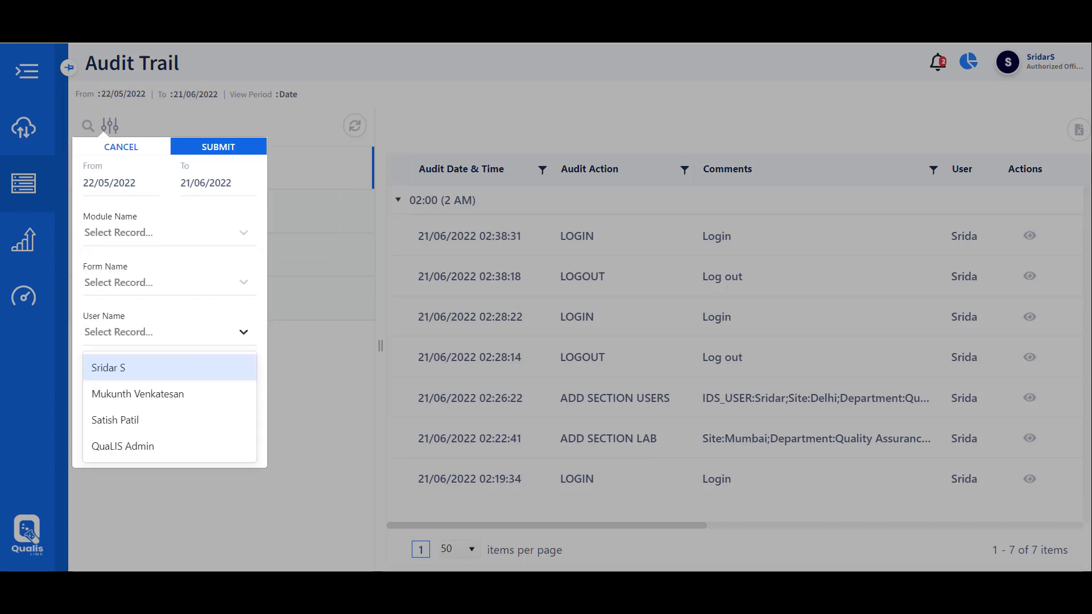
{"action": "key", "text": "Tab"}
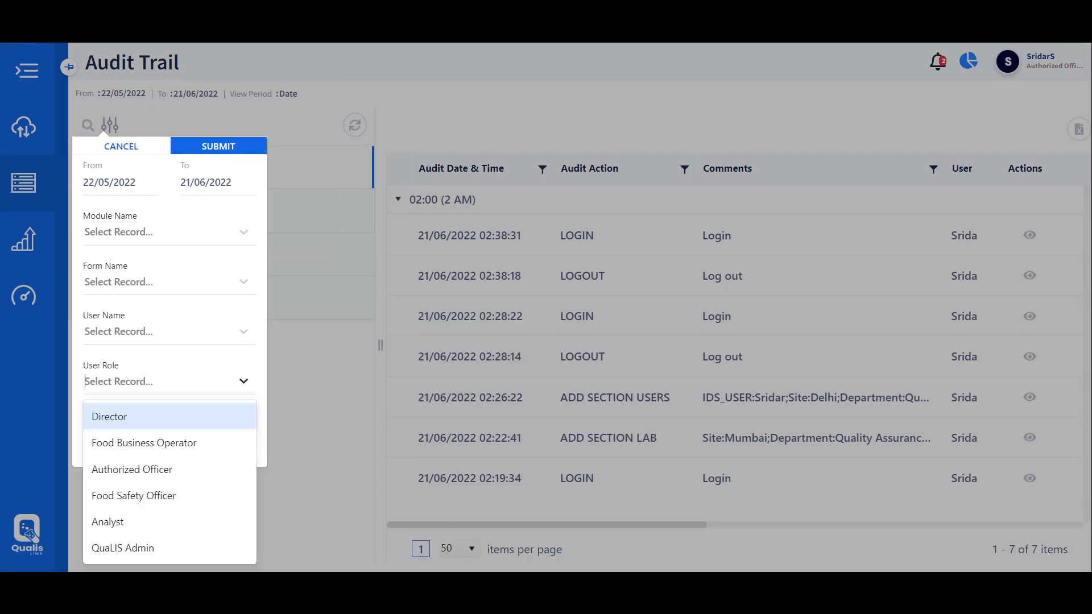
{"action": "key", "text": "Tab"}
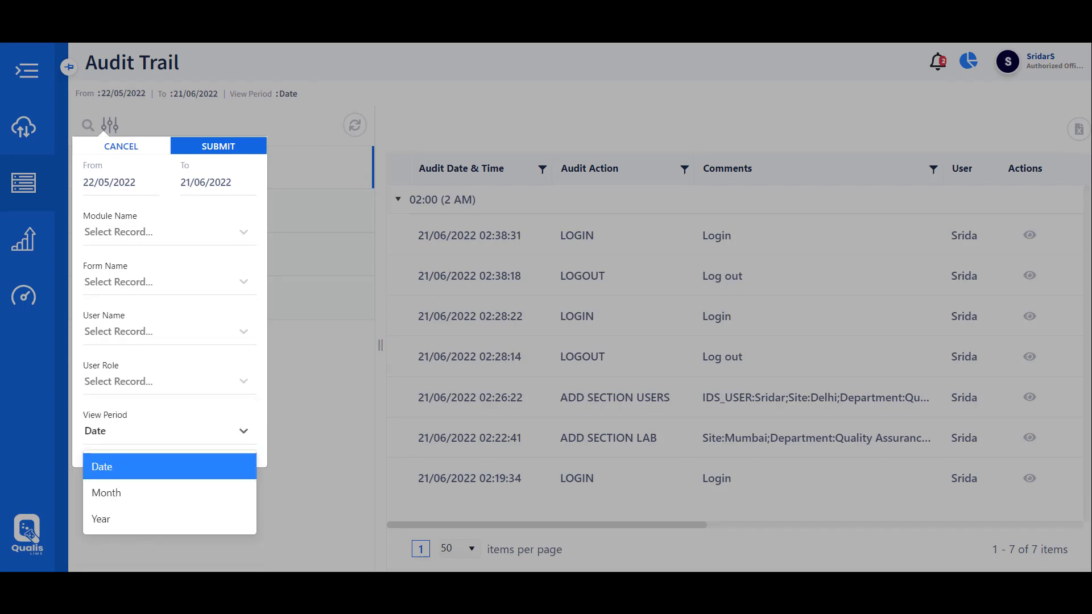
{"action": "key", "text": "Return"}
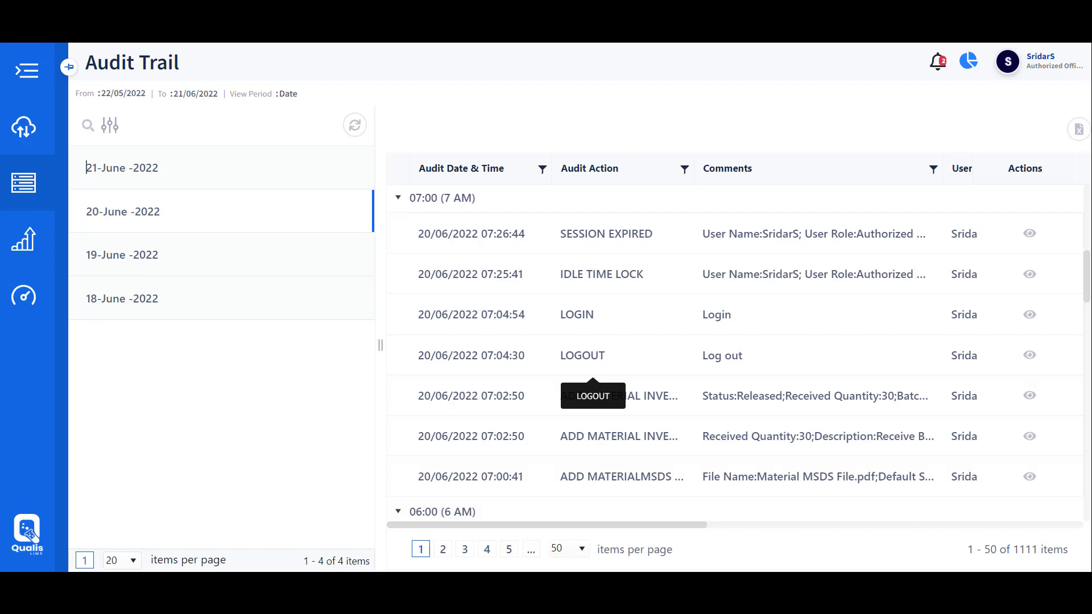
{"action": "left_click", "coordinate": [1029, 396]}
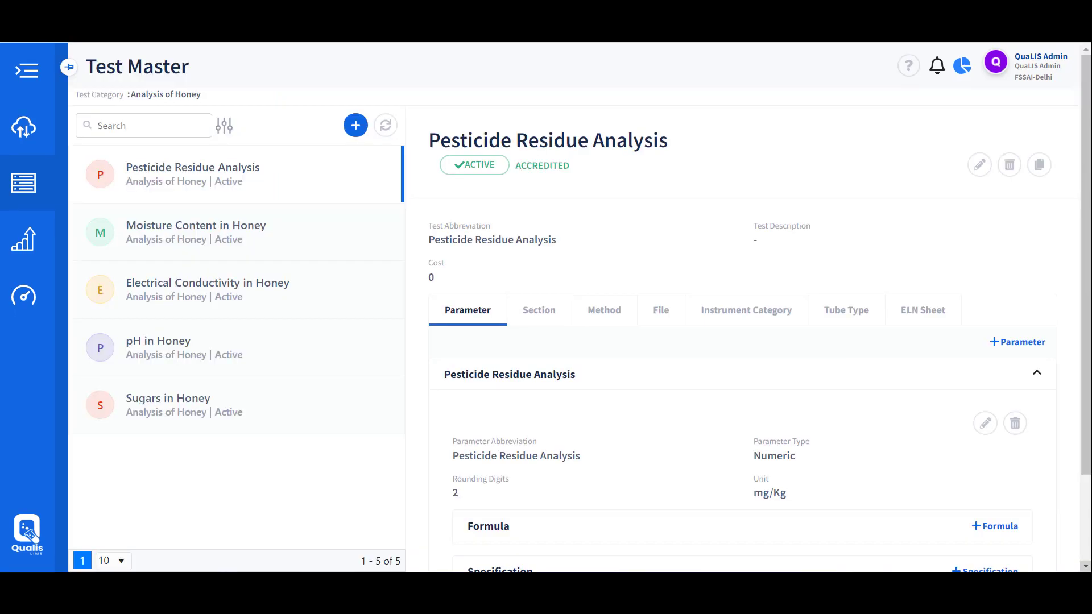
Open Test Master and review the sections, methods and files of Sugars in Honey
{"action": "left_click", "coordinate": [233, 127]}
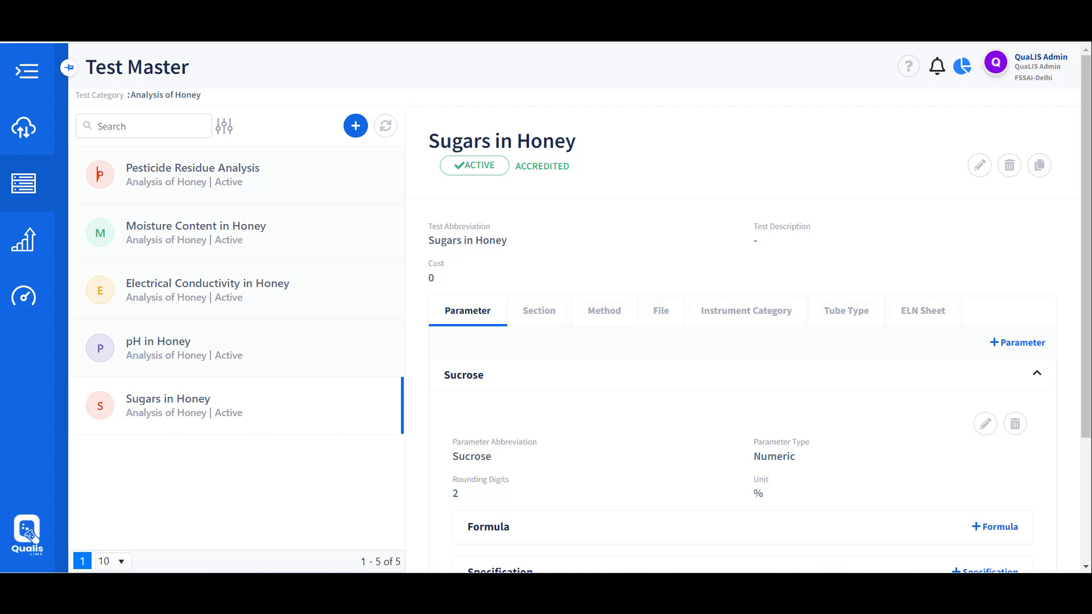
{"action": "left_click", "coordinate": [539, 311]}
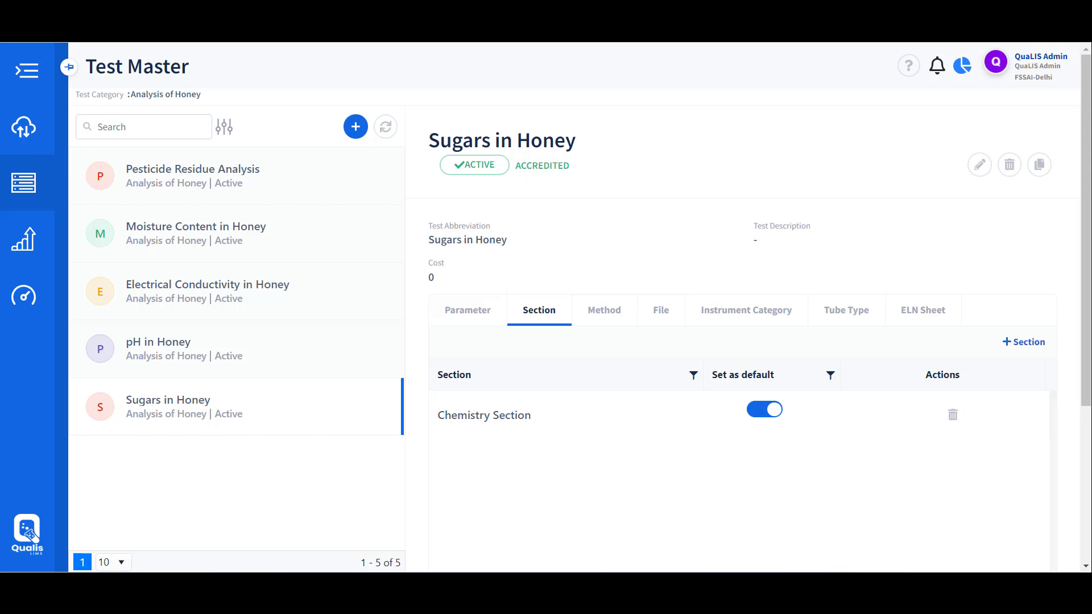
{"action": "left_click", "coordinate": [604, 310]}
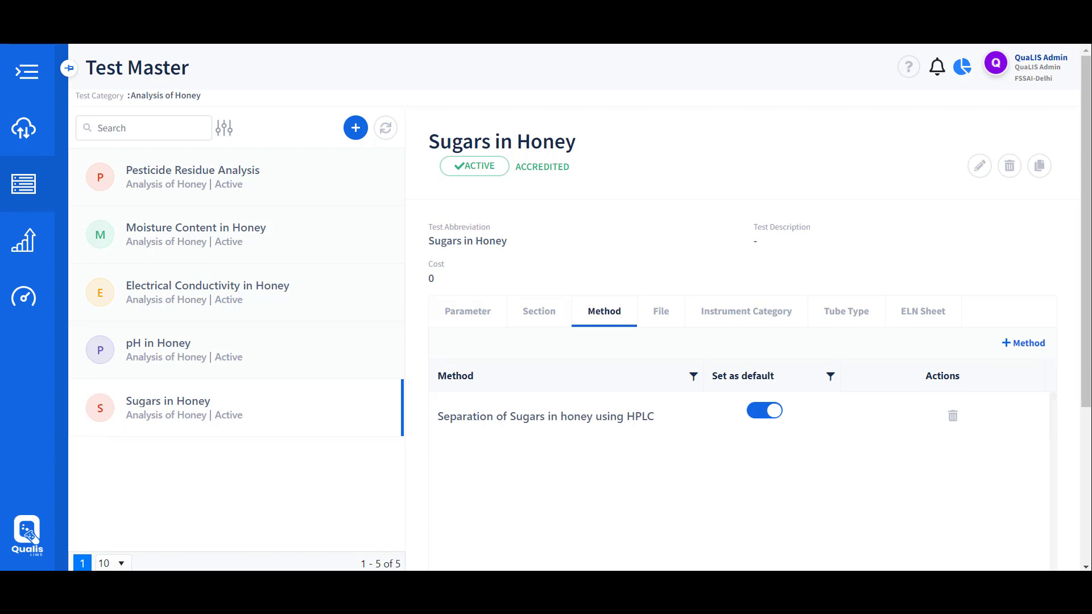
{"action": "left_click", "coordinate": [661, 311]}
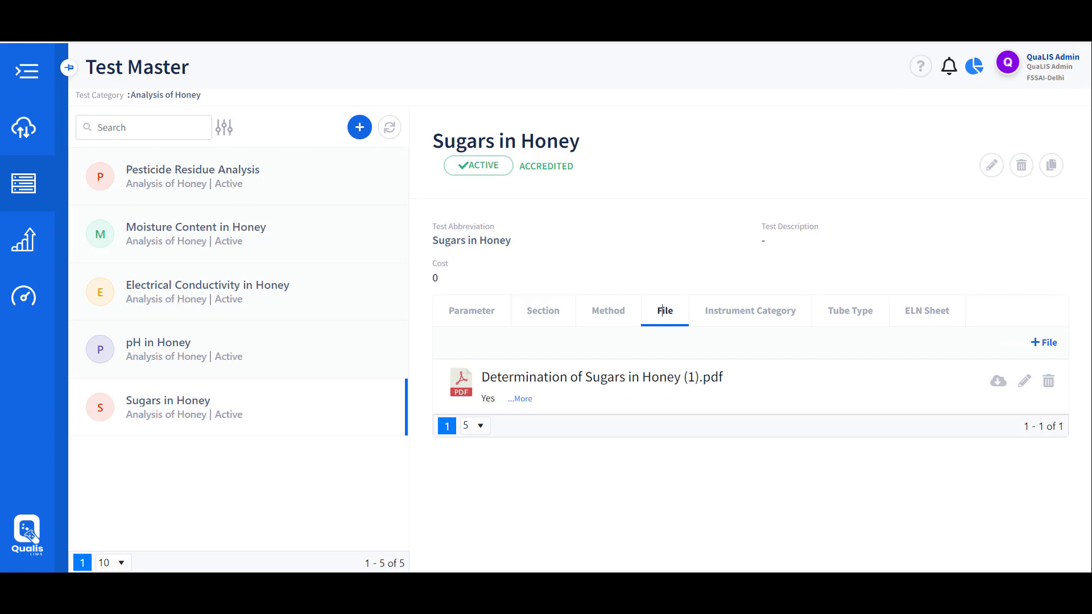
Check the test's instrument category and ELN sheets, and download the Honey Assay by HPLC sheet
{"action": "left_click", "coordinate": [758, 310]}
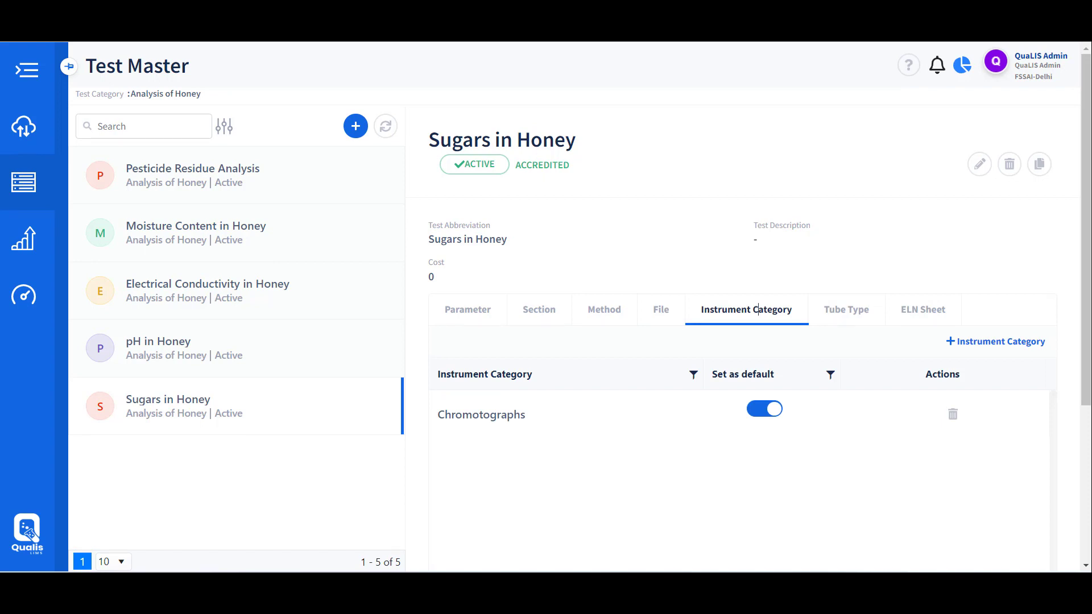
{"action": "left_click", "coordinate": [931, 310]}
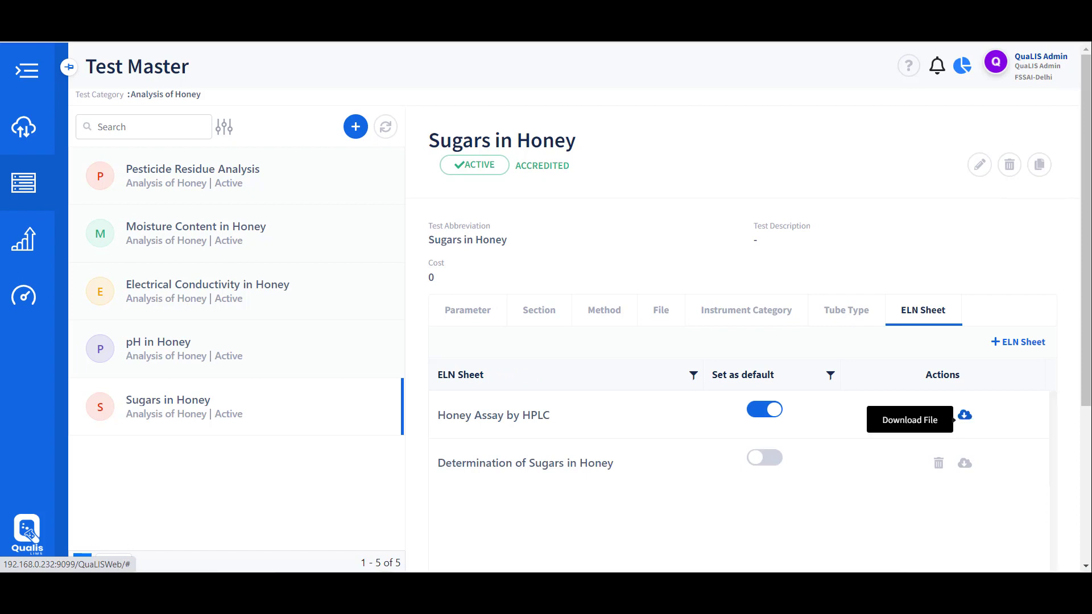
{"action": "left_click", "coordinate": [964, 415]}
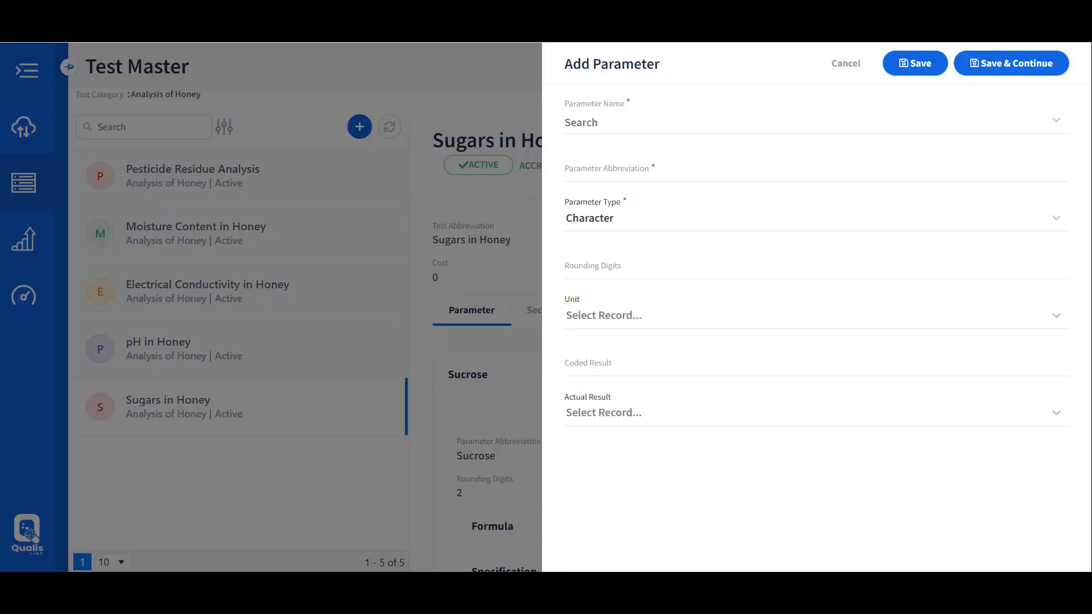
{"action": "key", "text": "space"}
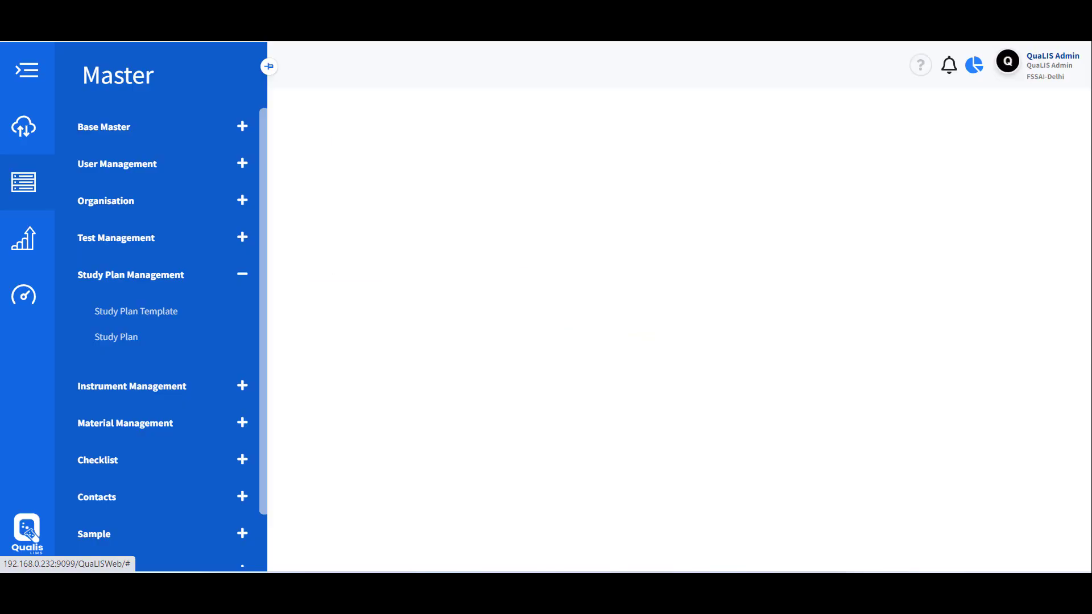
Open the Honey Grade D Spec study plan, list its tests, and view Sugars in Honey's details and spec info
{"action": "left_click", "coordinate": [136, 311]}
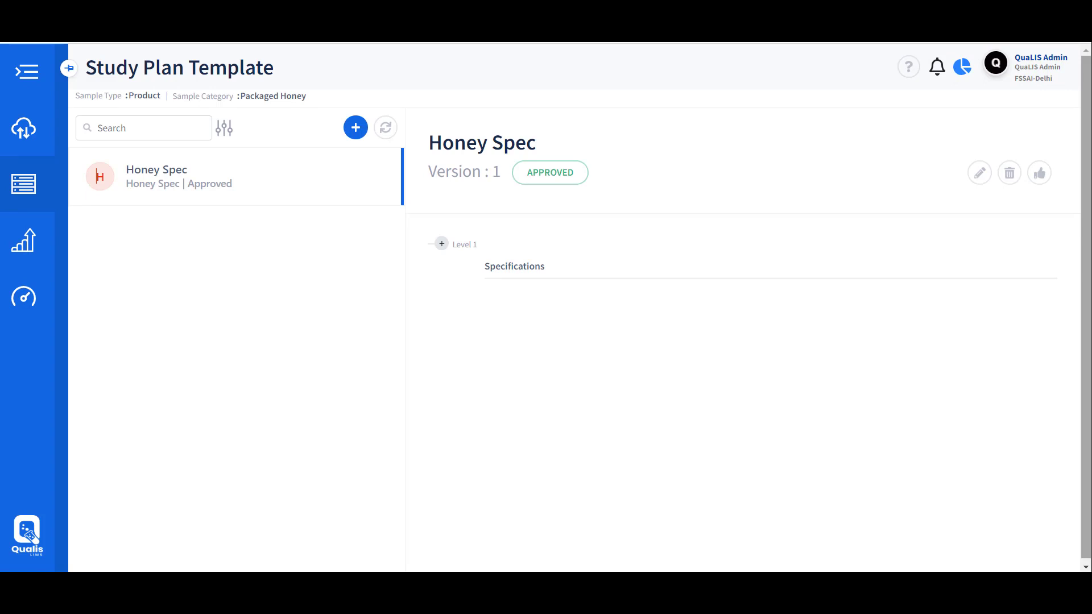
{"action": "left_click", "coordinate": [100, 176]}
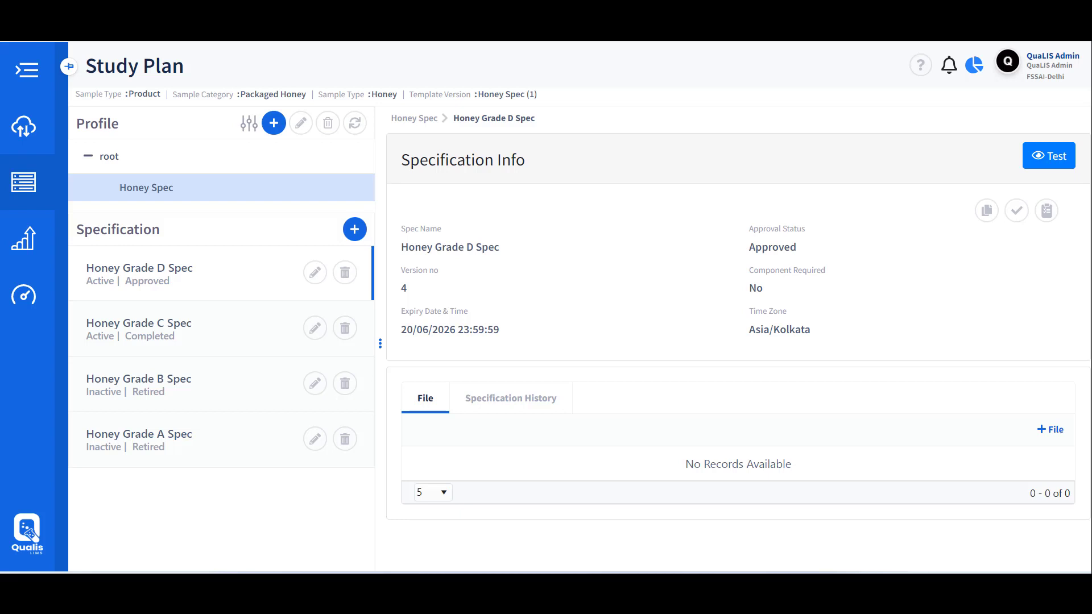
{"action": "left_click", "coordinate": [1049, 156]}
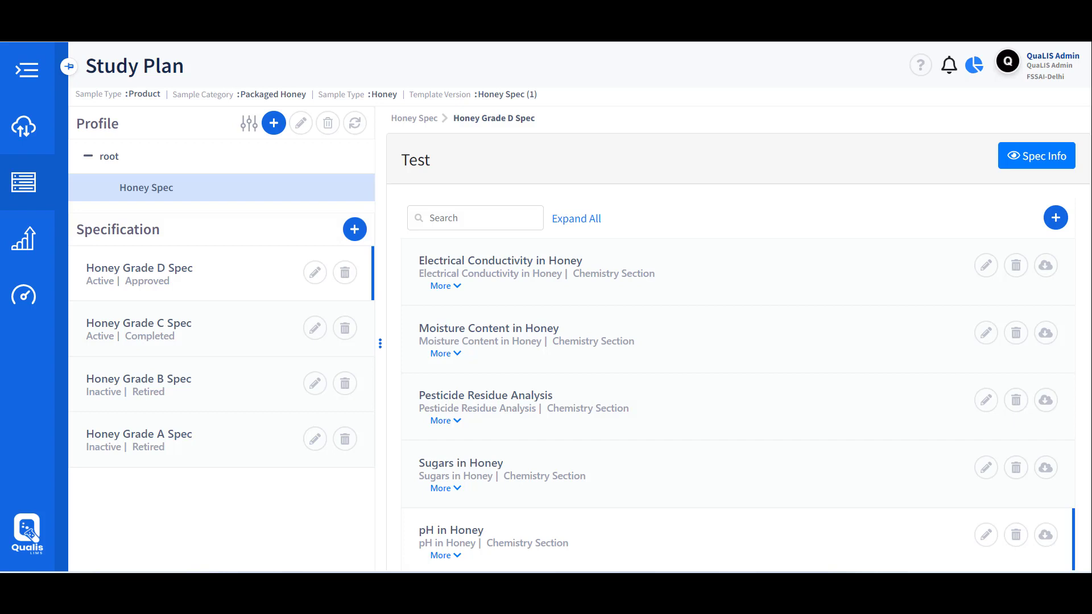
{"action": "left_click", "coordinate": [441, 488]}
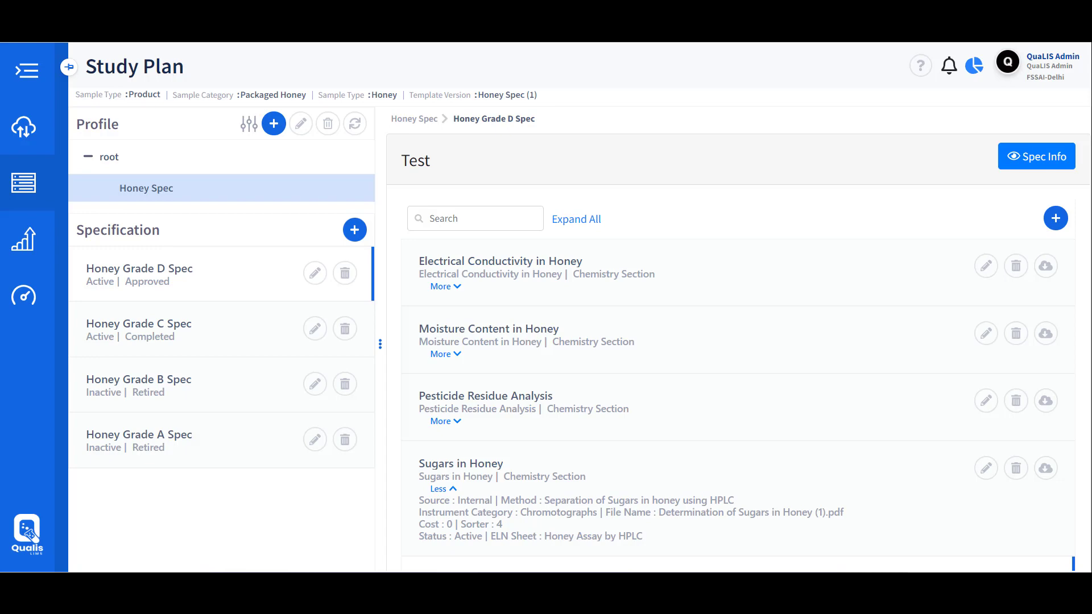
{"action": "left_click", "coordinate": [1036, 156]}
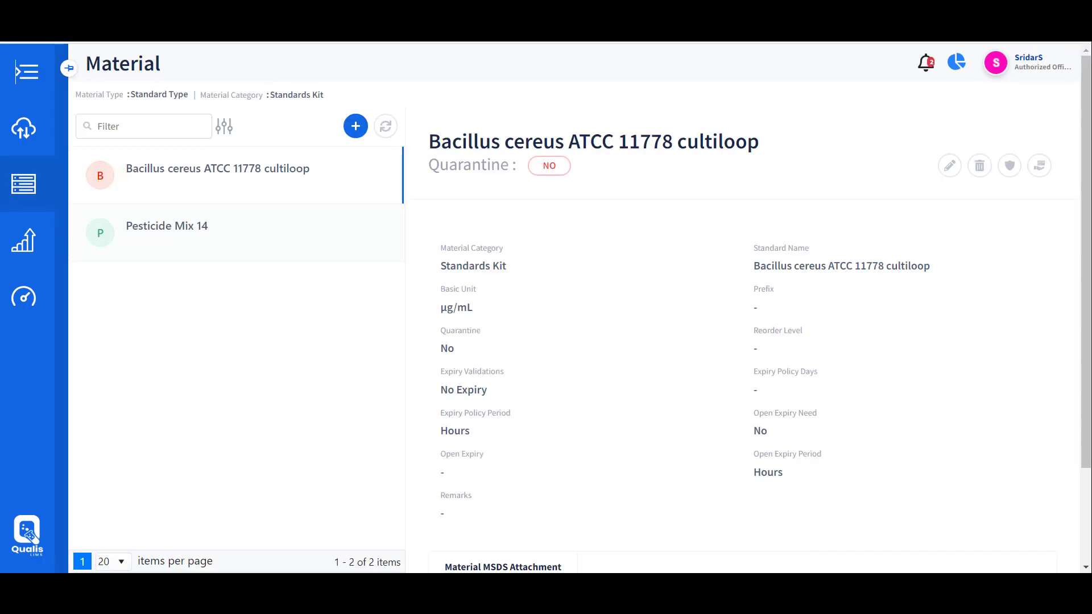
Filter materials to Material Inventory Type and view Methylene blue's safety instructions and properties
{"action": "left_click", "coordinate": [225, 126]}
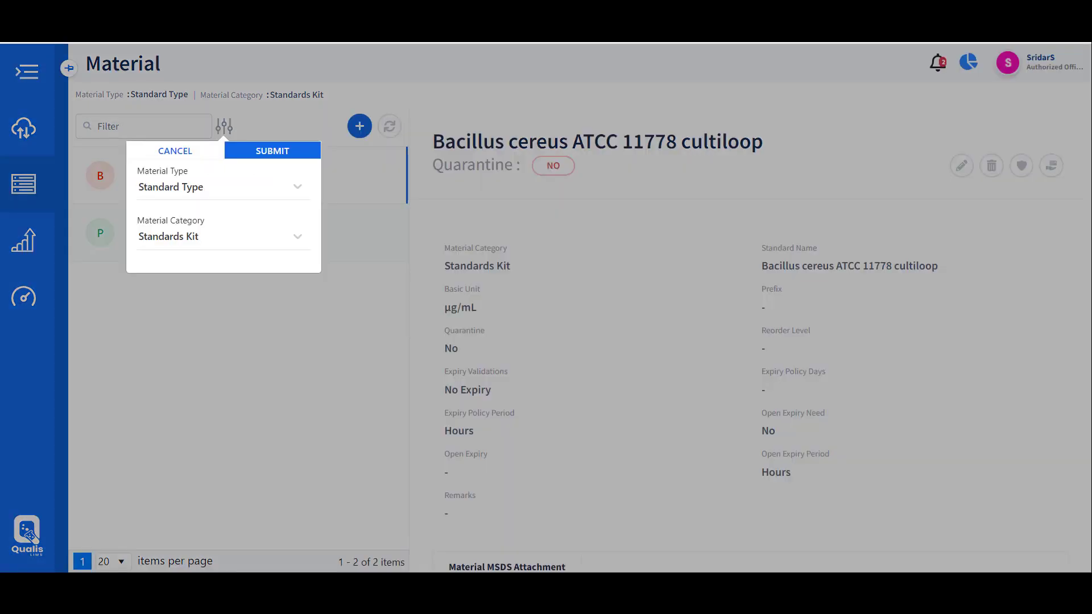
{"action": "key", "text": "alt+Down"}
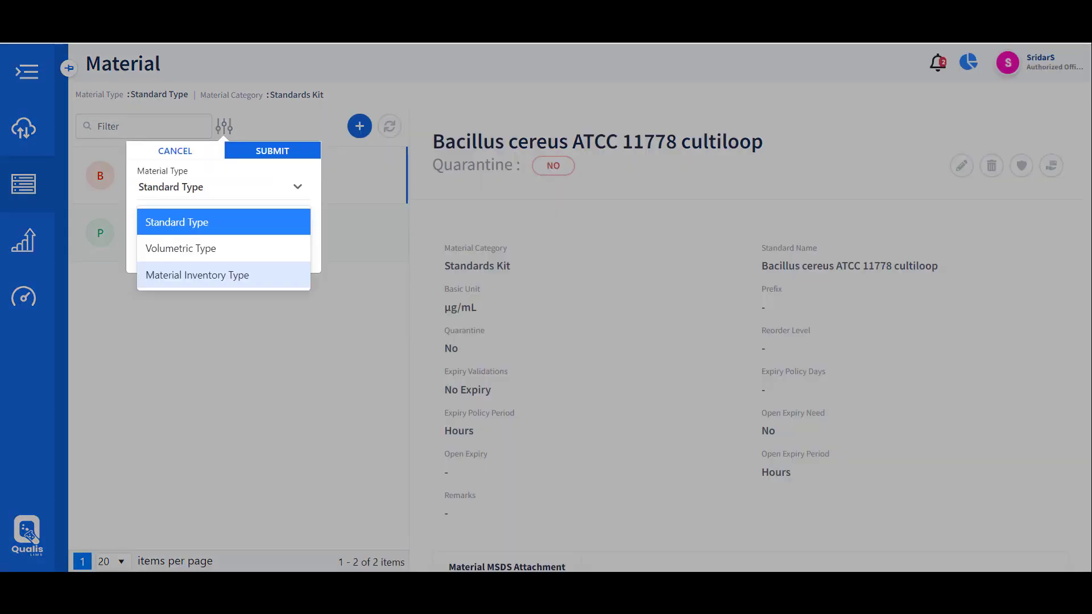
{"action": "key", "text": "Return"}
{"action": "key", "text": "Return"}
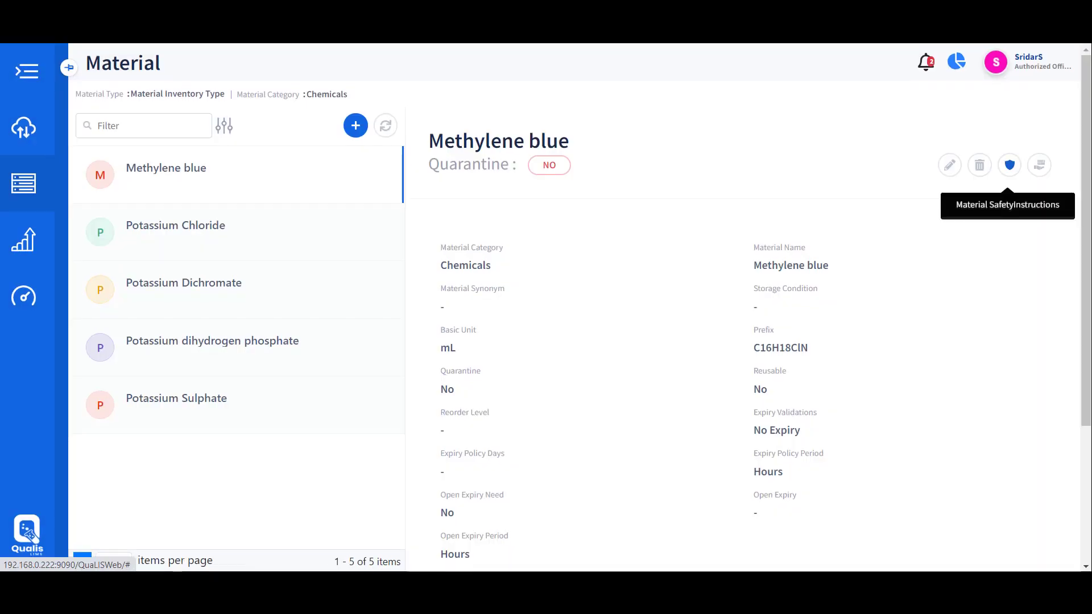
{"action": "left_click", "coordinate": [1010, 165]}
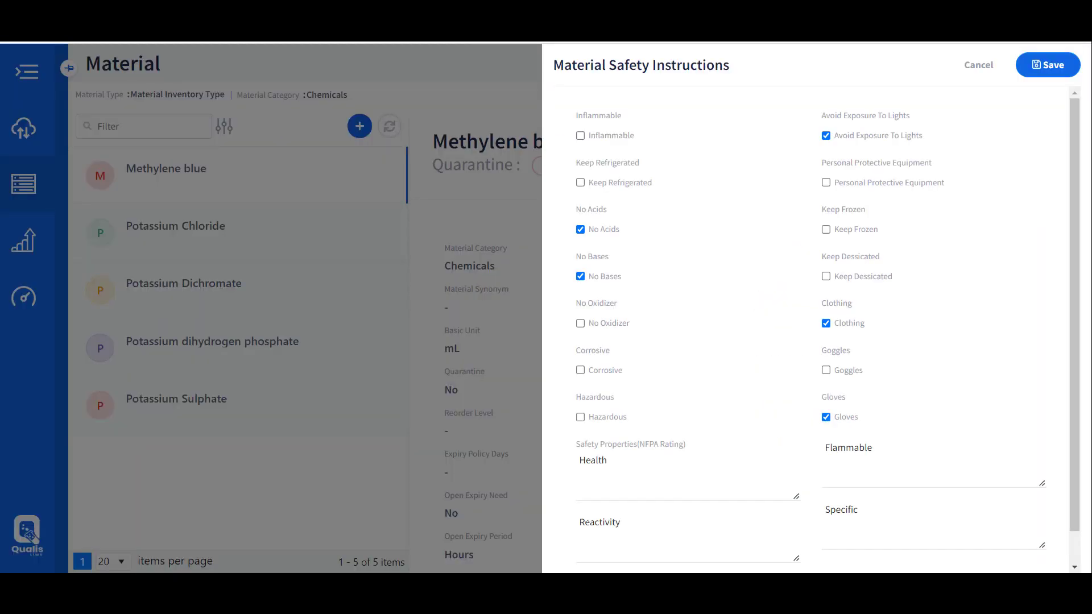
{"action": "left_click", "coordinate": [1048, 65]}
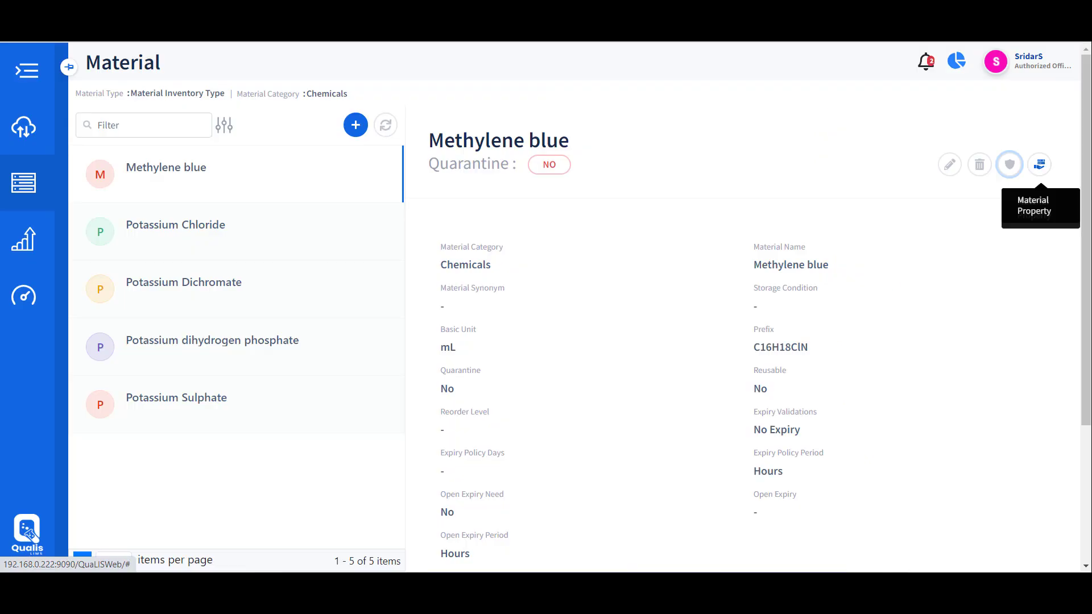
{"action": "left_click", "coordinate": [1040, 164]}
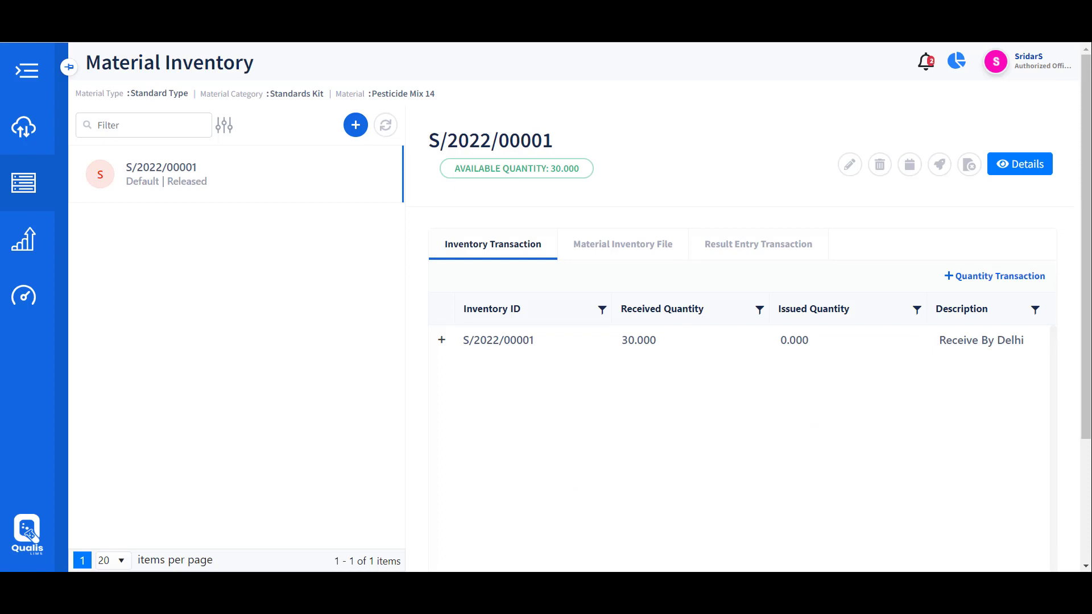
From the Registration options, open the Sample Registration list of registered honey samples
{"action": "left_click", "coordinate": [224, 125]}
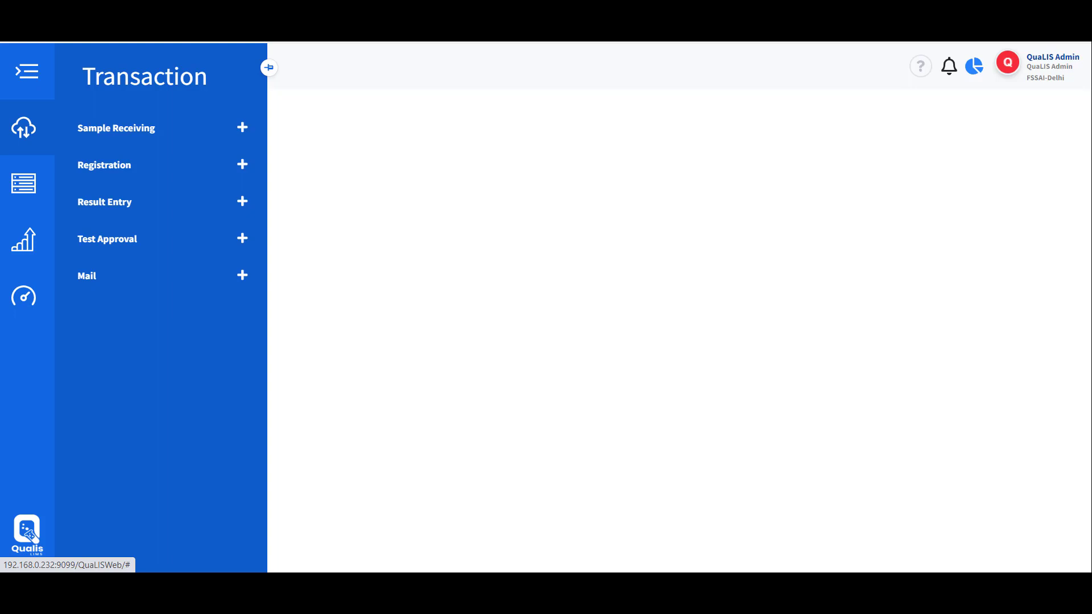
{"action": "left_click", "coordinate": [104, 165]}
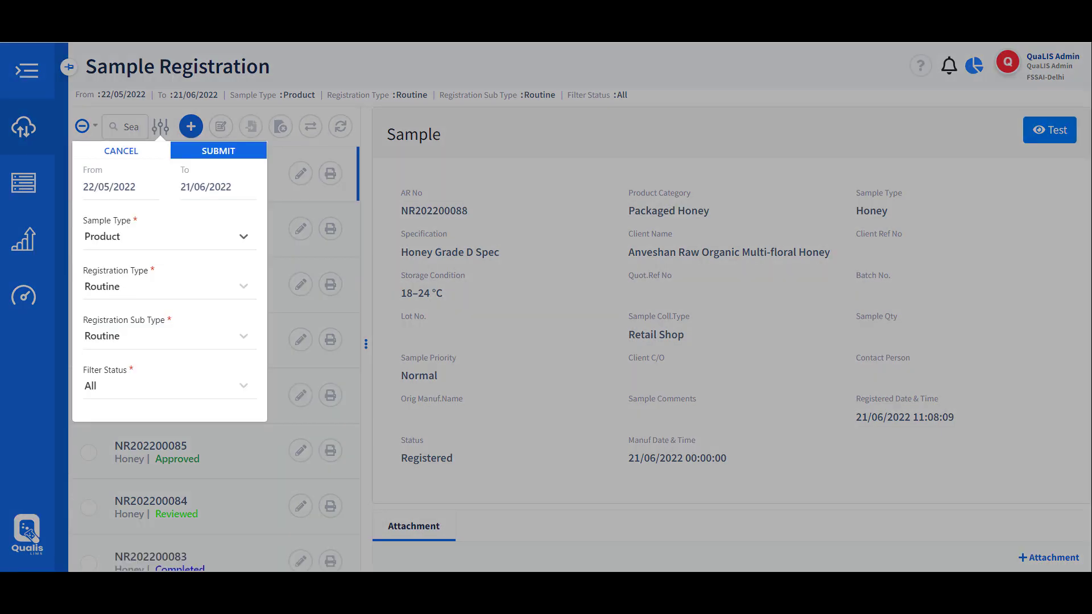
{"action": "left_click", "coordinate": [196, 151]}
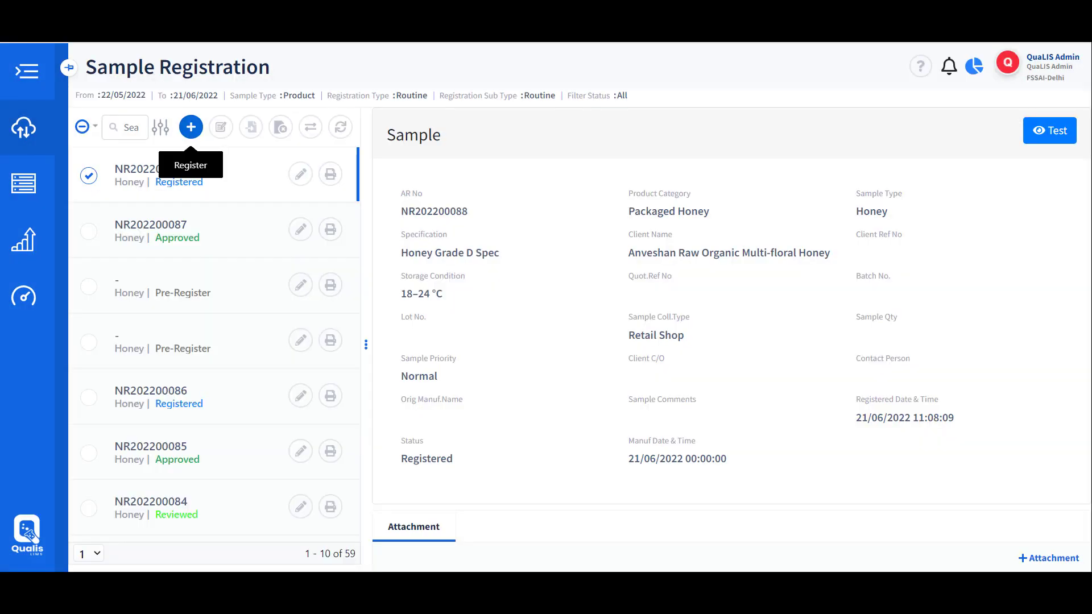
Start a routine sample for Dabur Honey.: Critical priority, Factory Outlet, Room Temperature, RM I CABINET, Legal form
{"action": "left_click", "coordinate": [190, 127]}
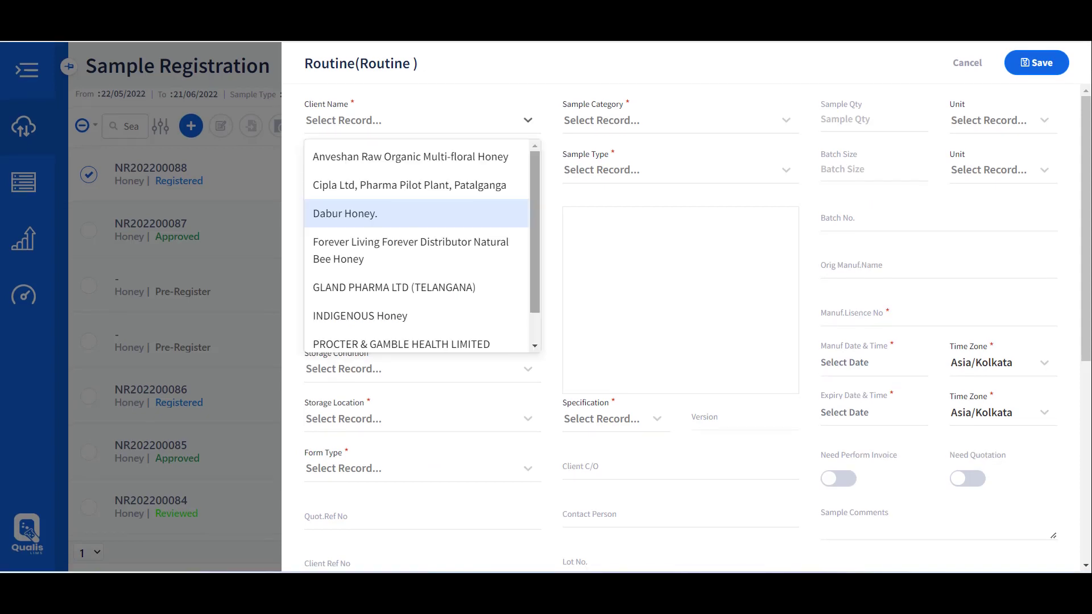
{"action": "key", "text": "Return"}
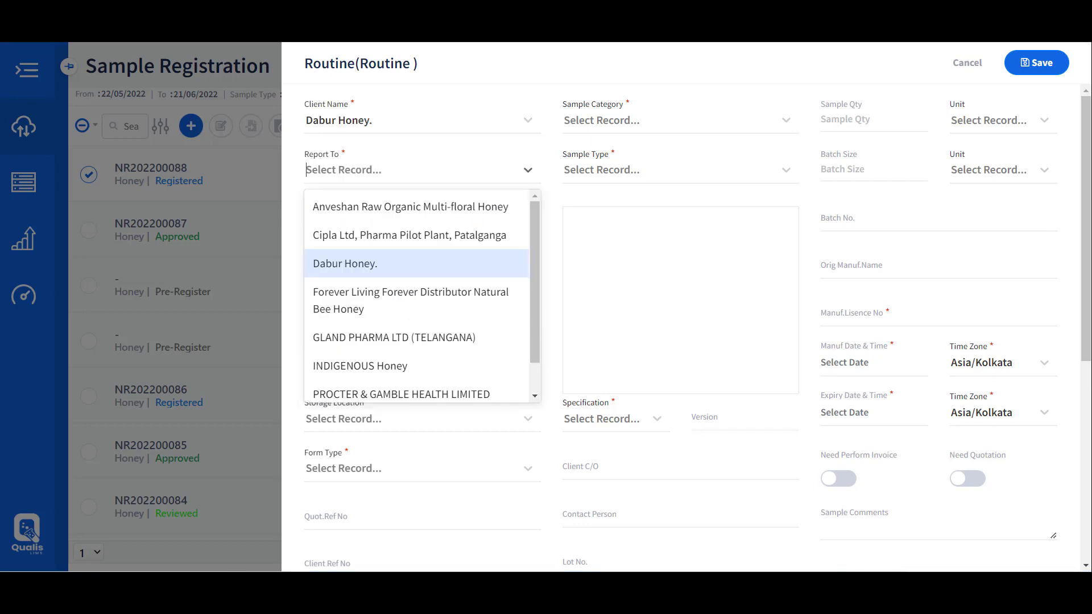
{"action": "key", "text": "Return"}
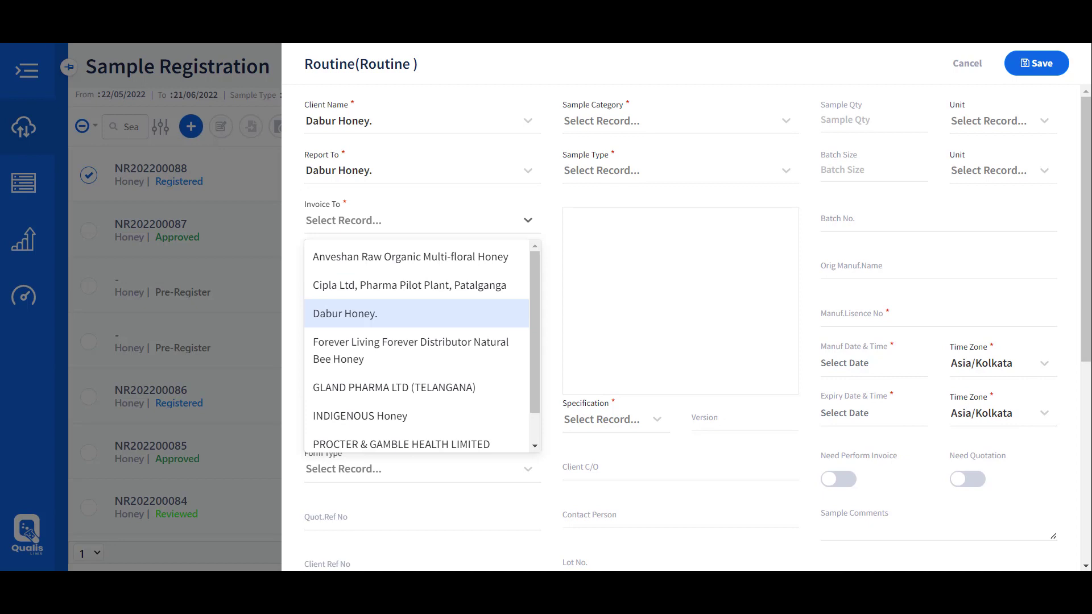
{"action": "key", "text": "Return"}
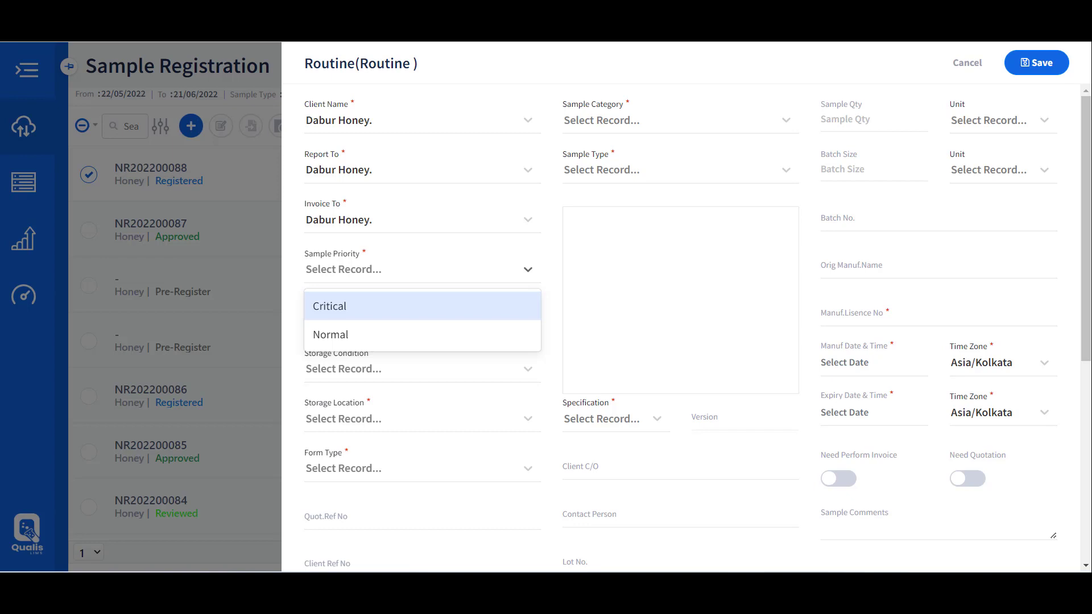
{"action": "key", "text": "Return"}
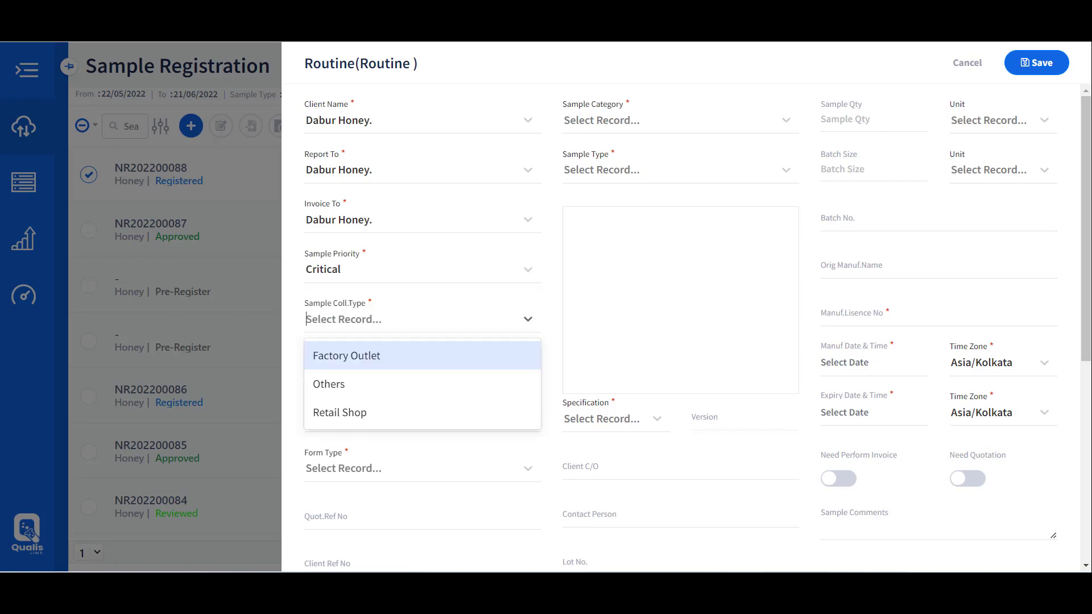
{"action": "key", "text": "Return"}
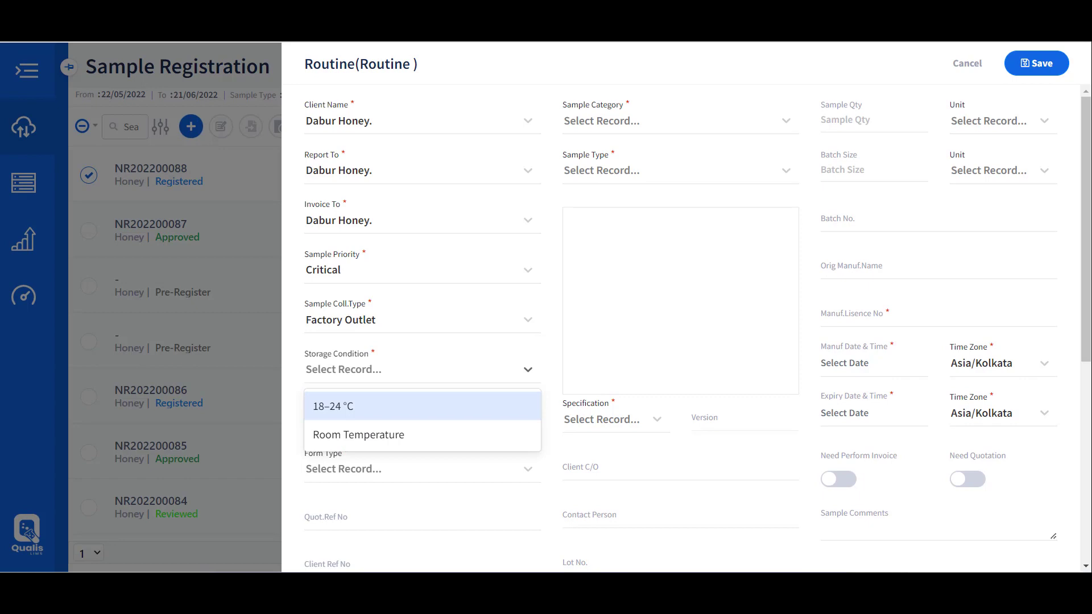
{"action": "key", "text": "Down"}
{"action": "key", "text": "Return"}
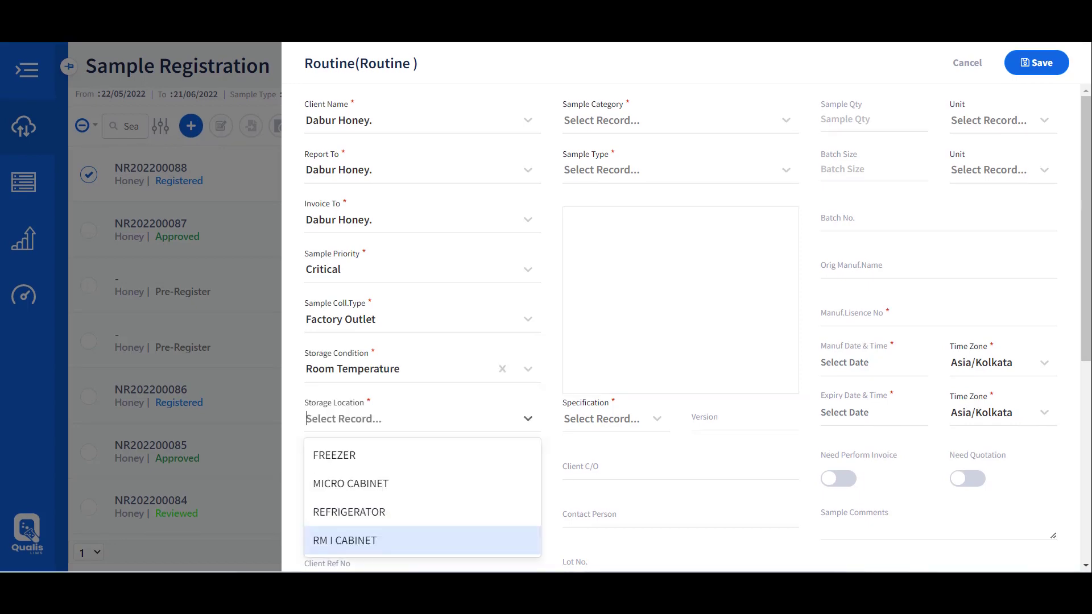
{"action": "key", "text": "Return"}
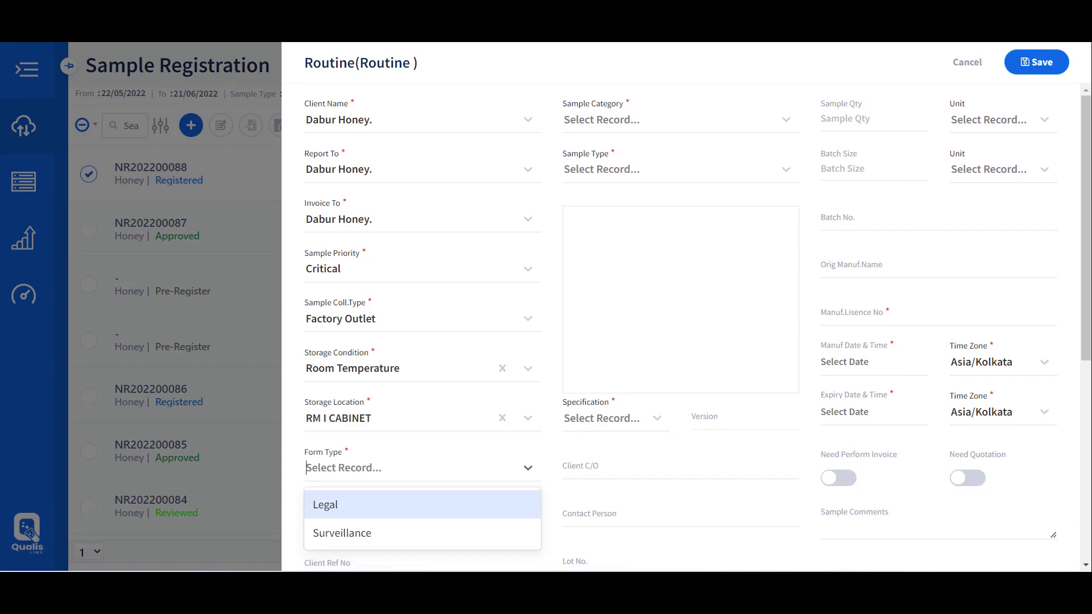
{"action": "key", "text": "Return"}
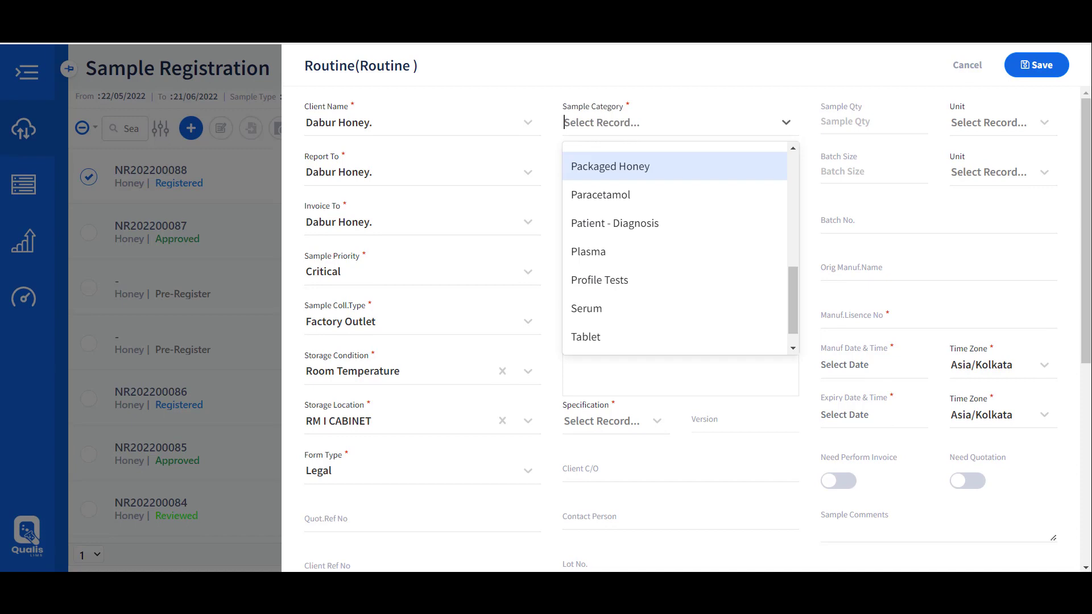
Set category Packaged Honey, type Honey, unit g, manufacture 21/06/2022 and expiry 30/06/2022
{"action": "key", "text": "Return"}
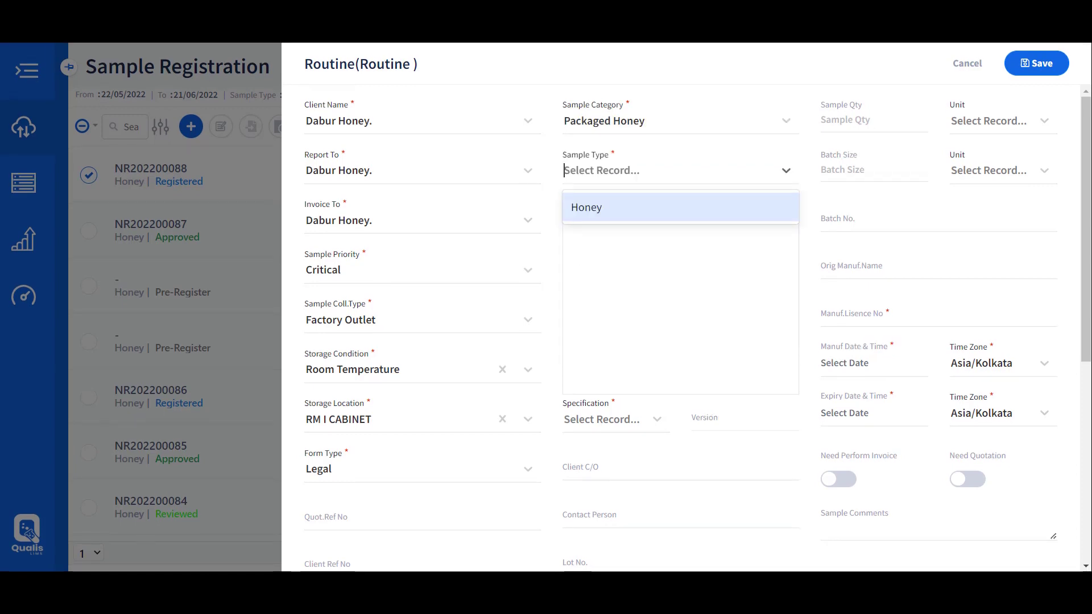
{"action": "key", "text": "Return"}
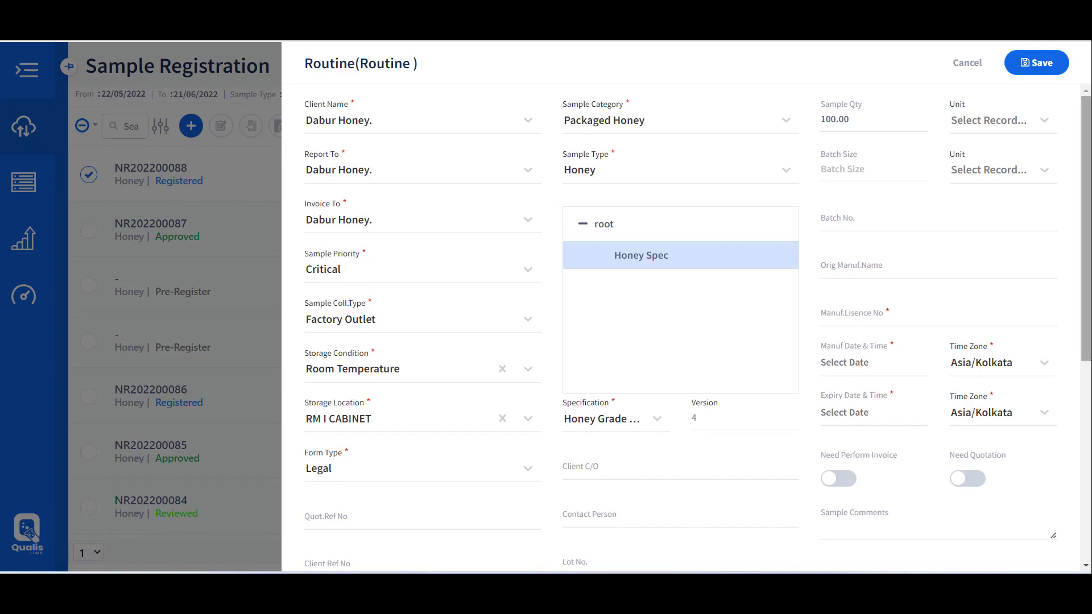
{"action": "left_click", "coordinate": [989, 120]}
{"action": "type", "text": "g"}
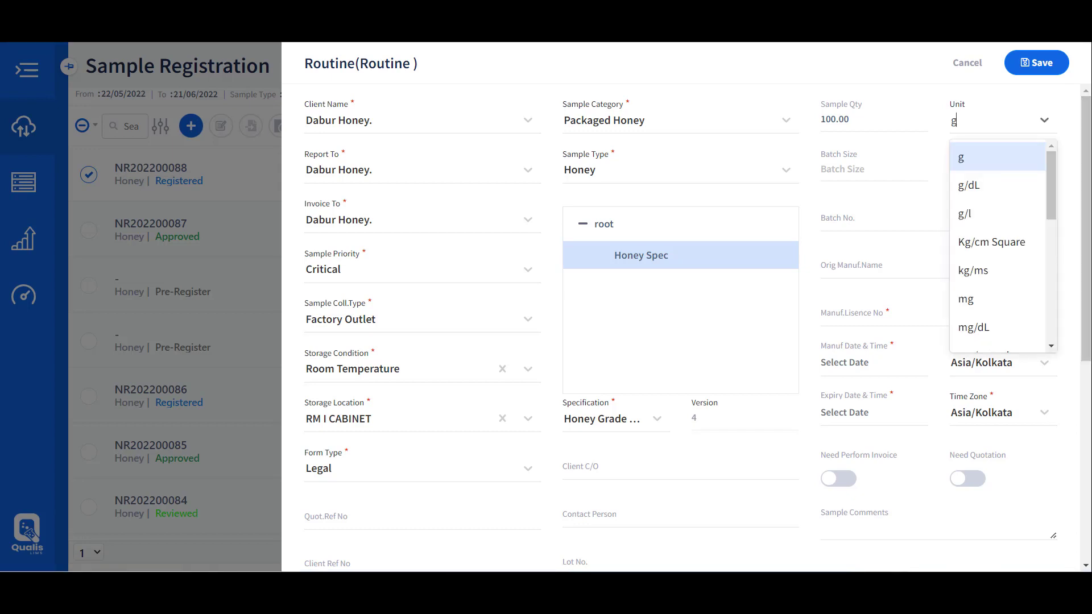
{"action": "key", "text": "Return"}
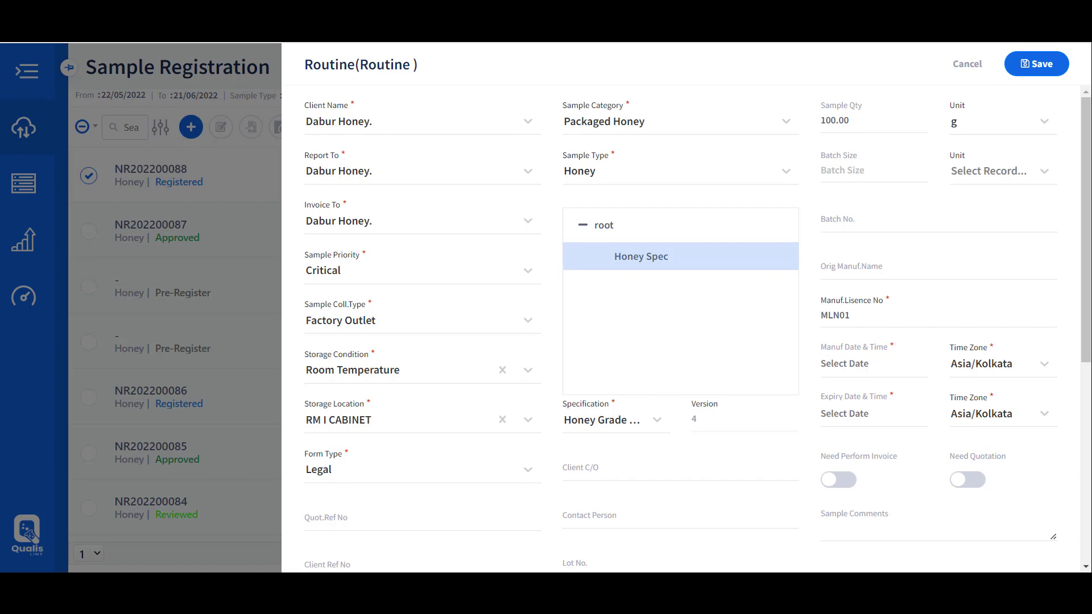
{"action": "left_click", "coordinate": [905, 364]}
{"action": "left_click", "coordinate": [889, 413]}
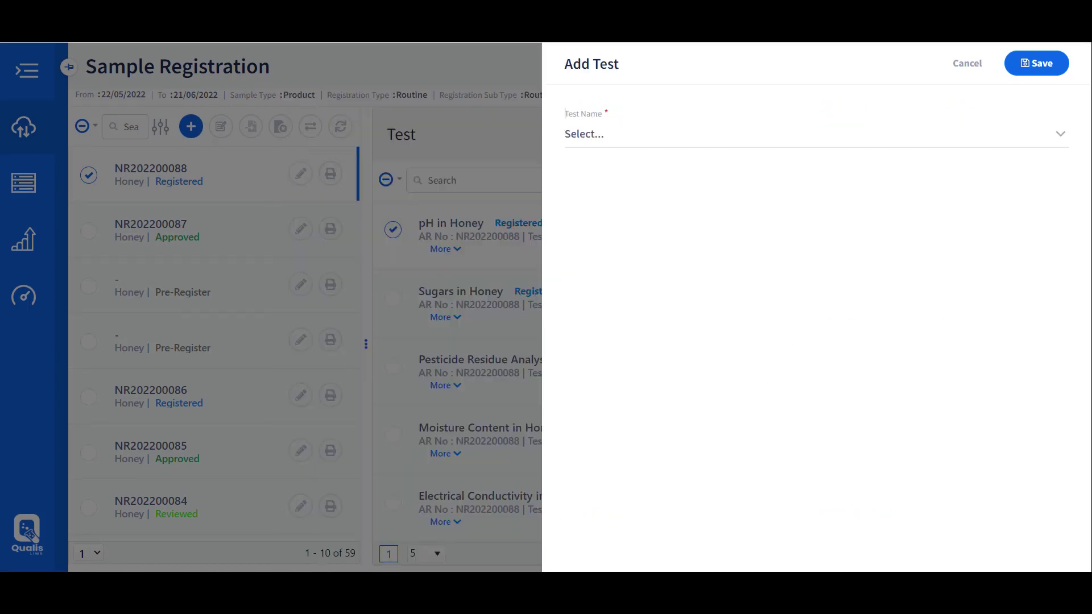
Assign all five honey tests to the new sample and save its registration
{"action": "key", "text": "Down"}
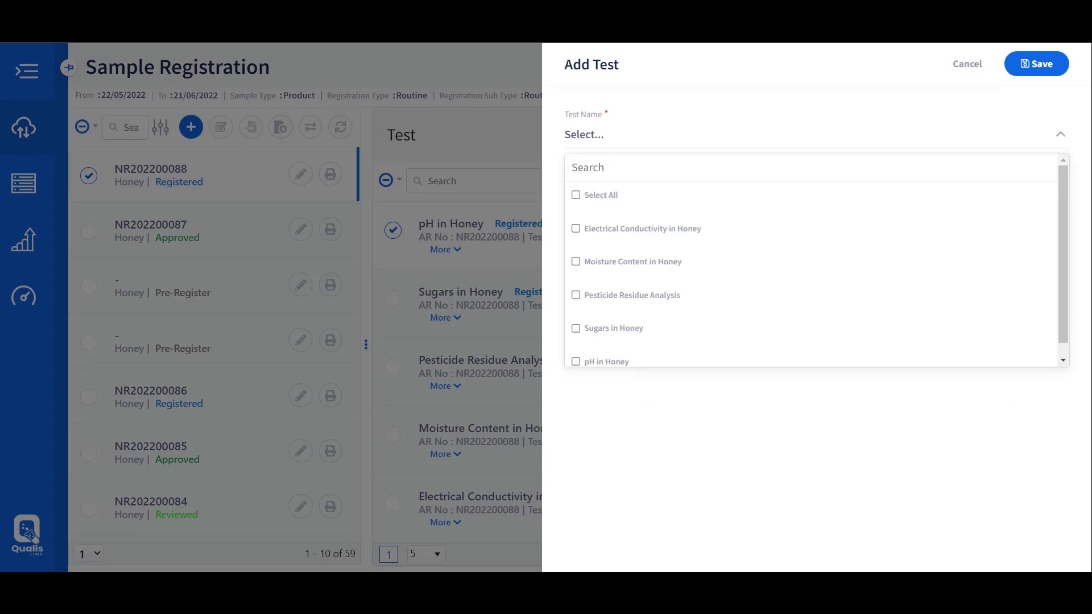
{"action": "left_click", "coordinate": [575, 195]}
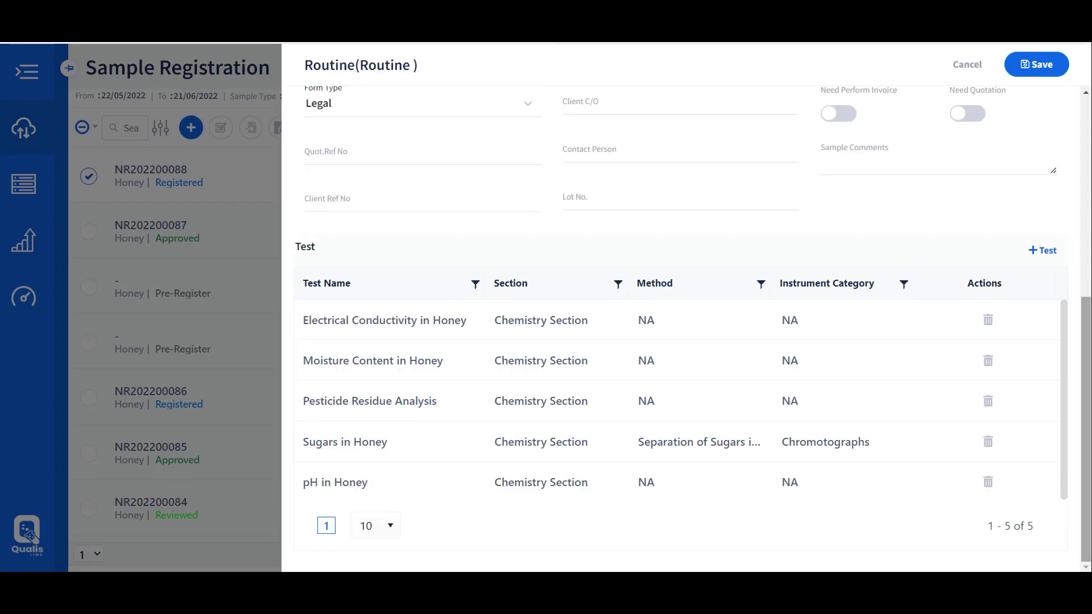
{"action": "left_click", "coordinate": [1037, 64]}
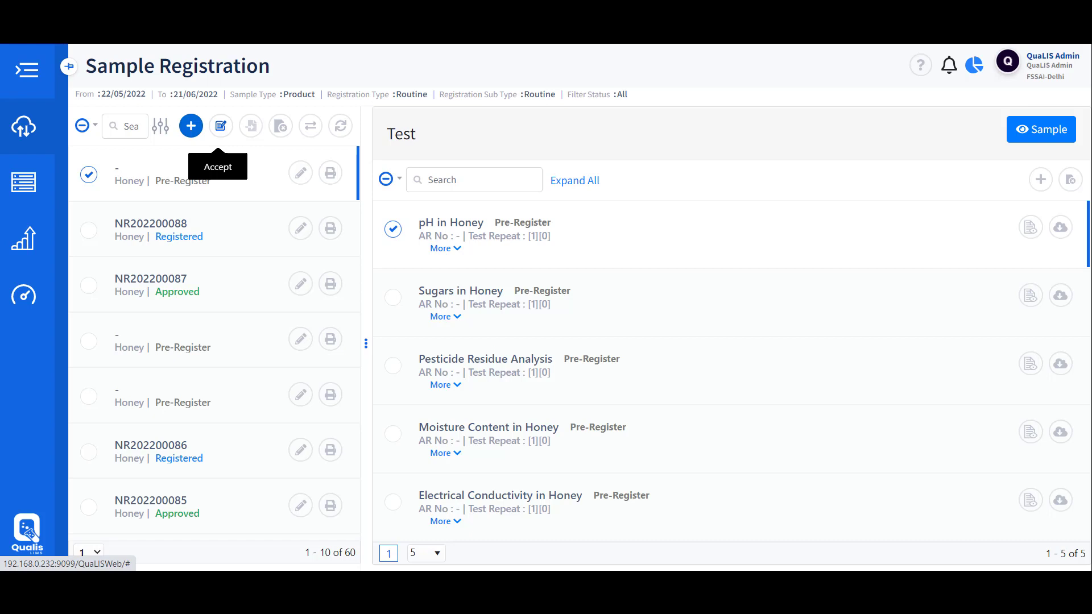
Accept the pre-registered honey sample so it becomes NR202200089, Registered
{"action": "left_click", "coordinate": [221, 126]}
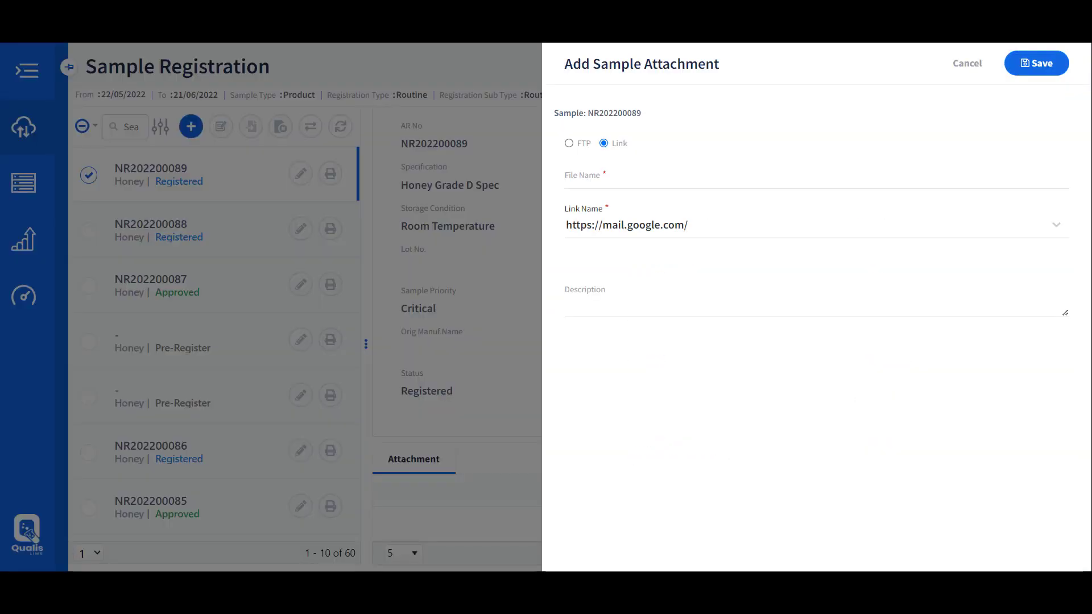
Upload Honey Assay by HPLC.pdf as an attachment to NR202200089 and save it
{"action": "left_click", "coordinate": [569, 143]}
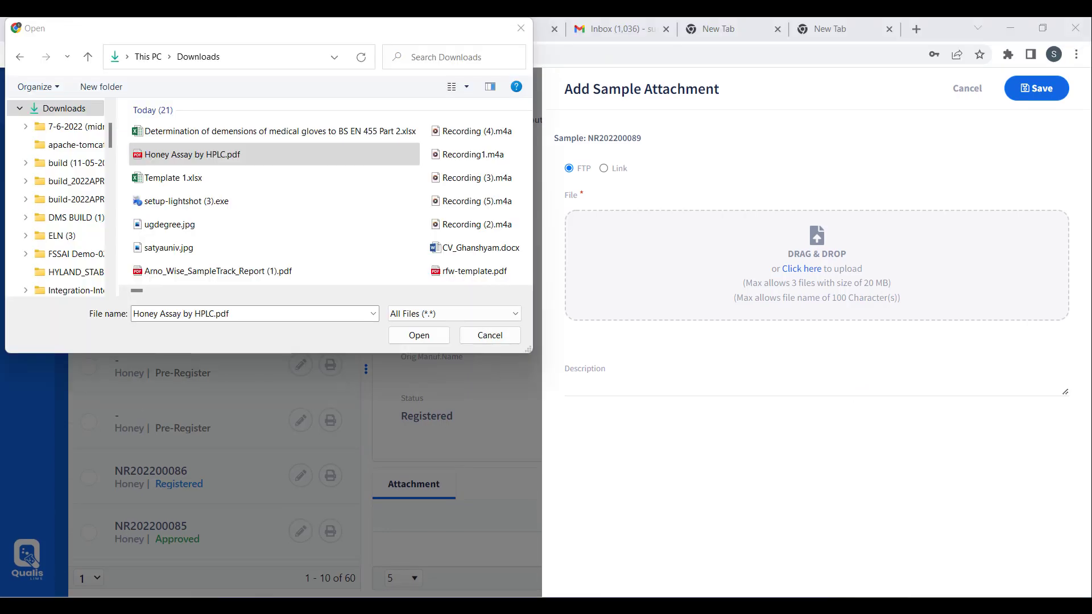
{"action": "key", "text": "Return"}
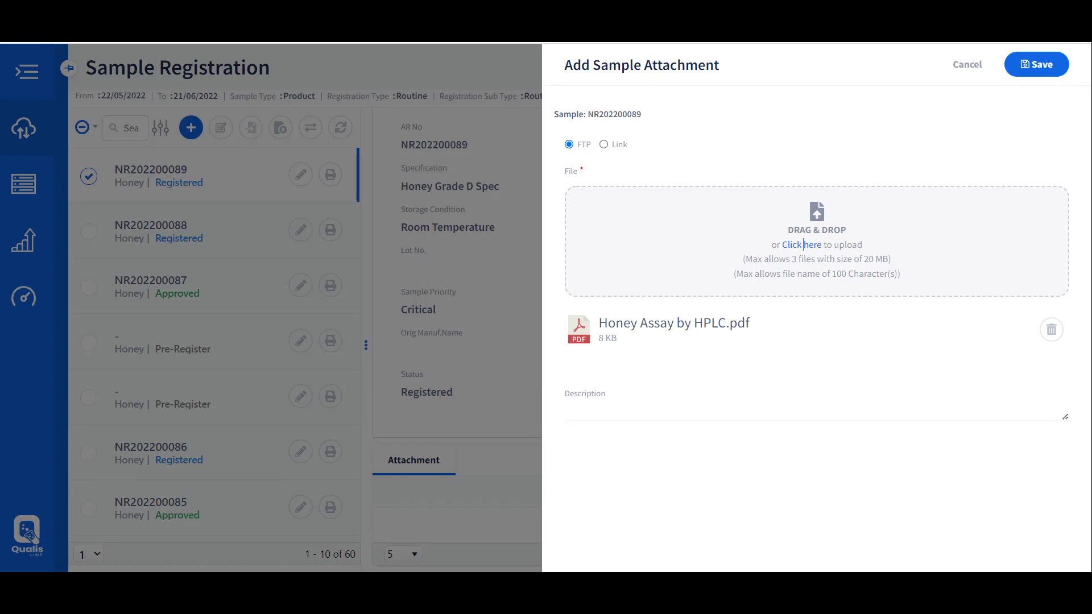
{"action": "left_click", "coordinate": [1036, 64]}
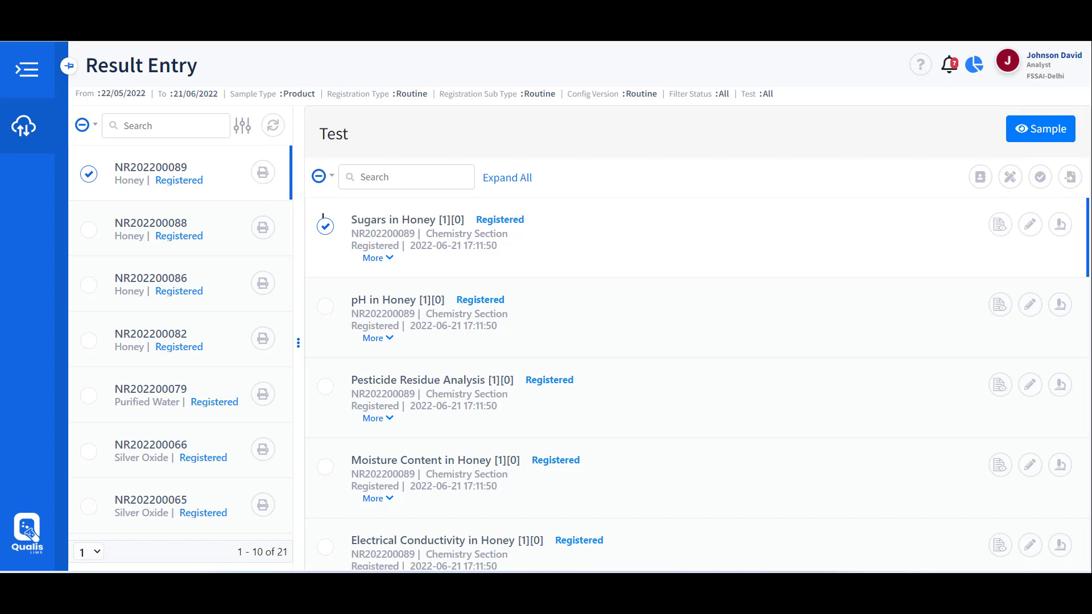
Enter results for the four non-sugar tests, including conductivity 1.82 and moisture 19.8
{"action": "left_click", "coordinate": [324, 223]}
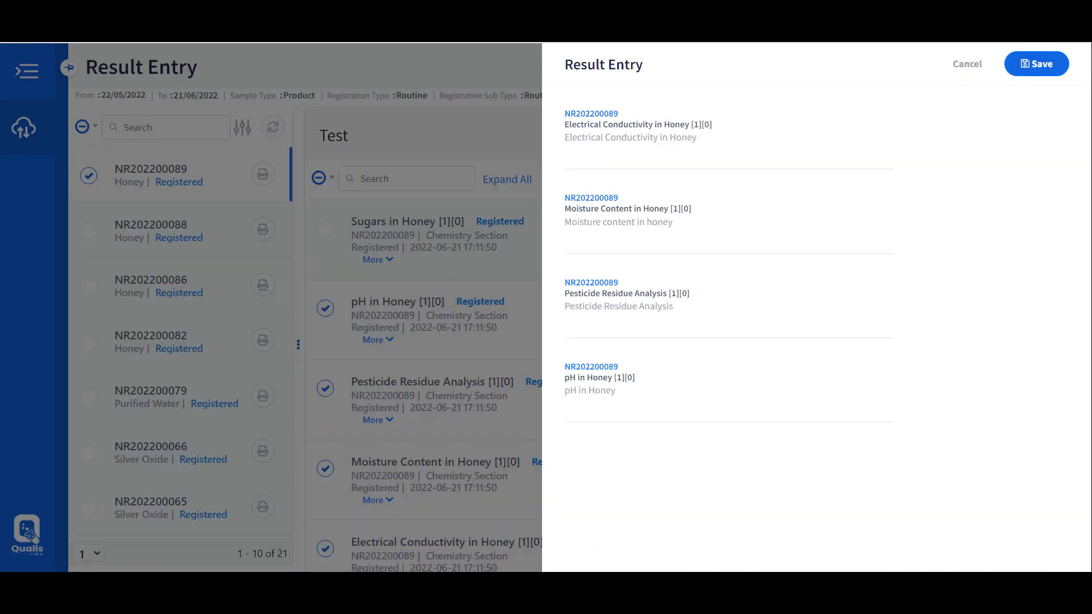
{"action": "type", "text": "1.82"}
{"action": "key", "text": "Tab"}
{"action": "type", "text": "19.8"}
{"action": "key", "text": "Tab"}
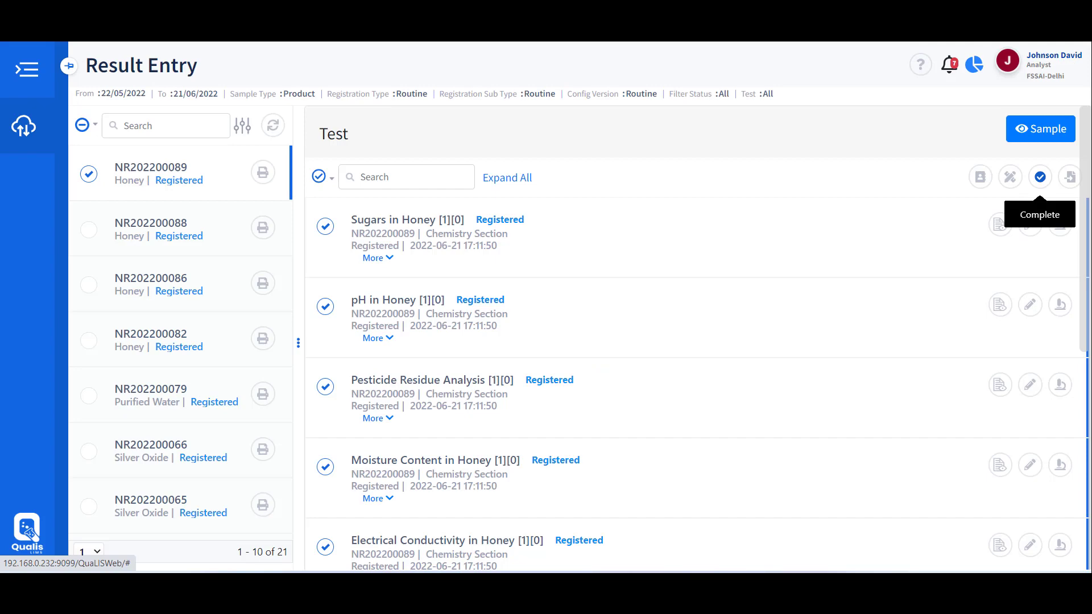
{"action": "left_click", "coordinate": [1040, 177]}
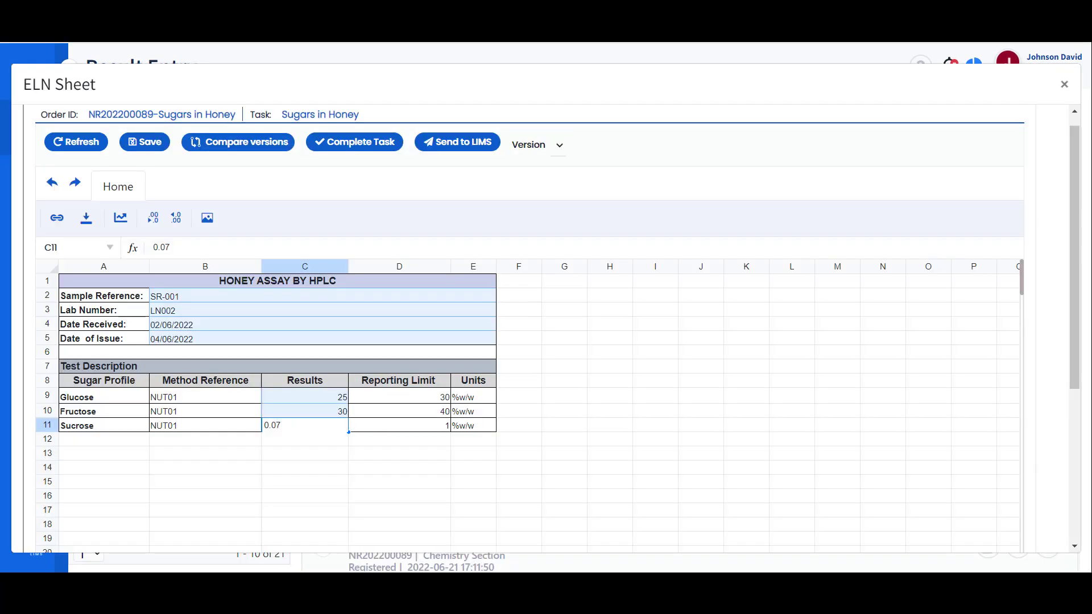
Save the Sugars in Honey worksheet with glucose 25, fructose 30 and sucrose 0.07
{"action": "key", "text": "ctrl+s"}
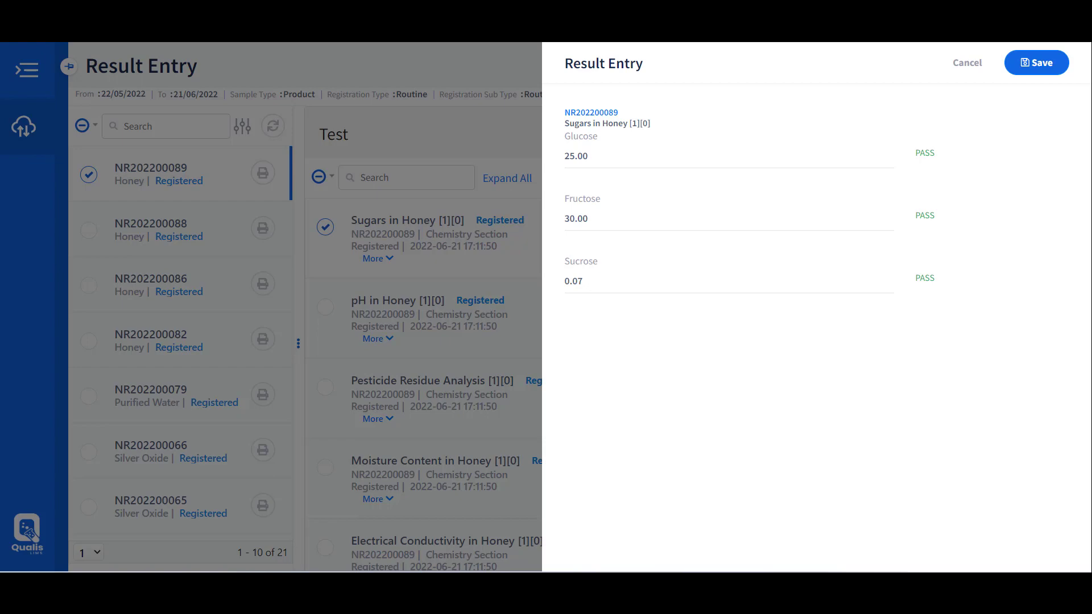
Save the sugar results and mark all of NR202200089's tests Complete
{"action": "left_click", "coordinate": [1036, 63]}
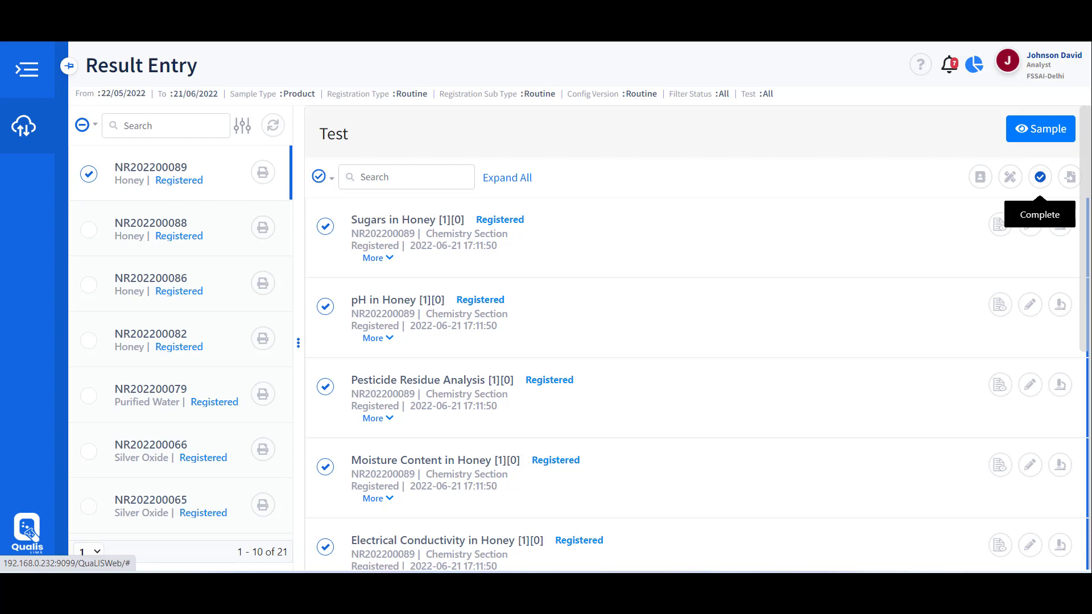
{"action": "left_click", "coordinate": [1040, 177]}
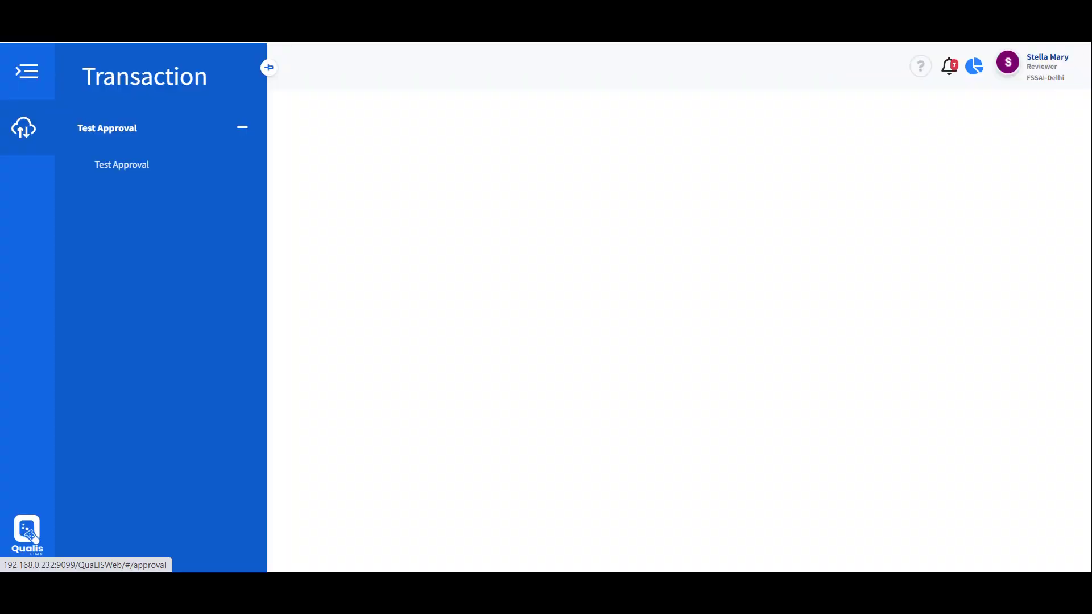
{"action": "left_click", "coordinate": [122, 165]}
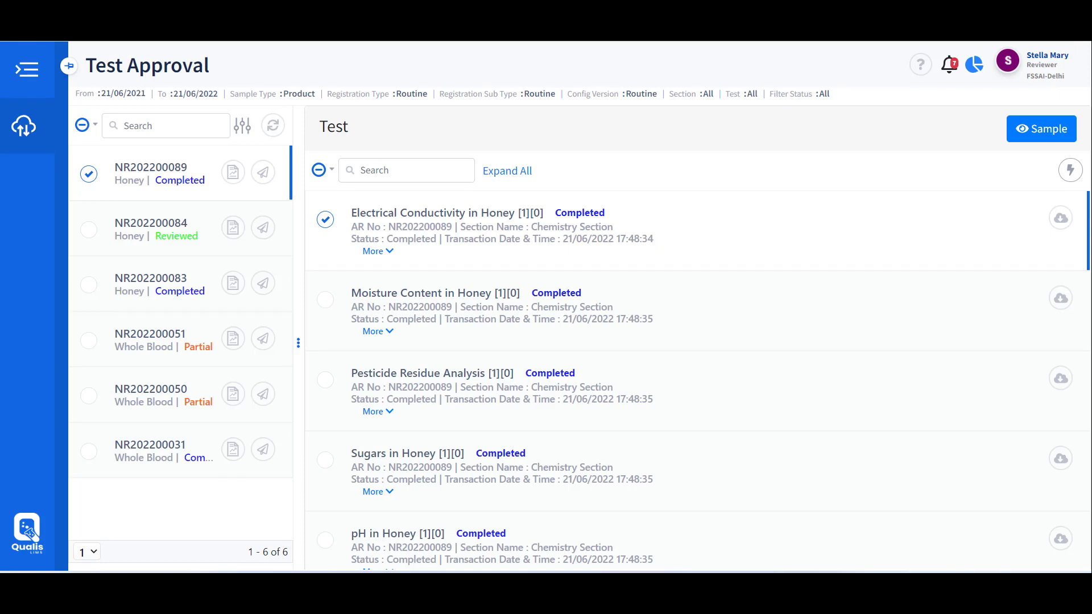
{"action": "left_click", "coordinate": [1070, 170]}
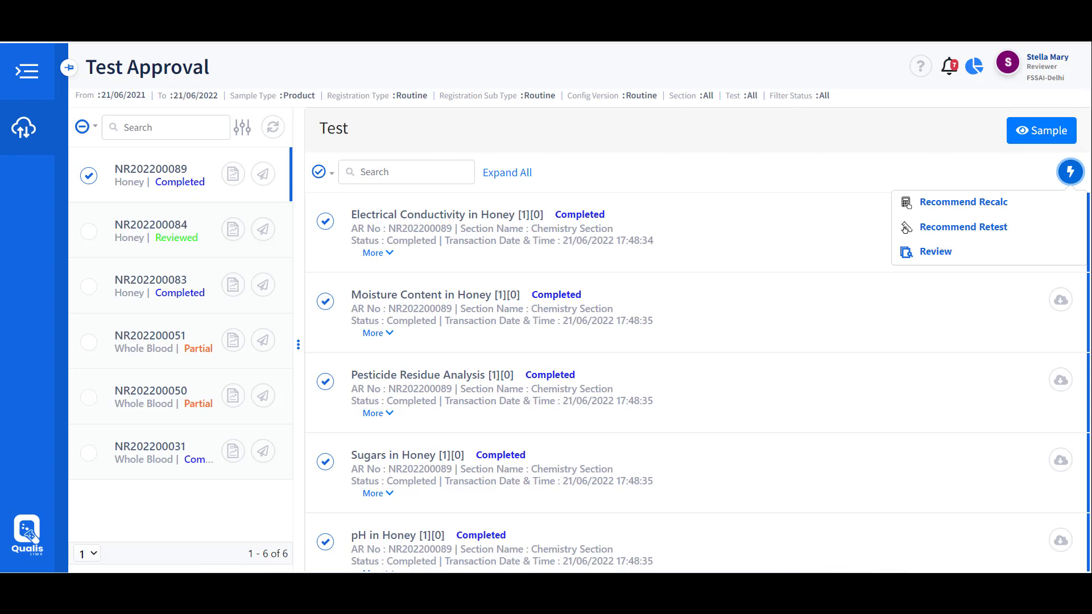
{"action": "scroll", "coordinate": [694, 342], "scroll_direction": "down", "scroll_amount": 7}
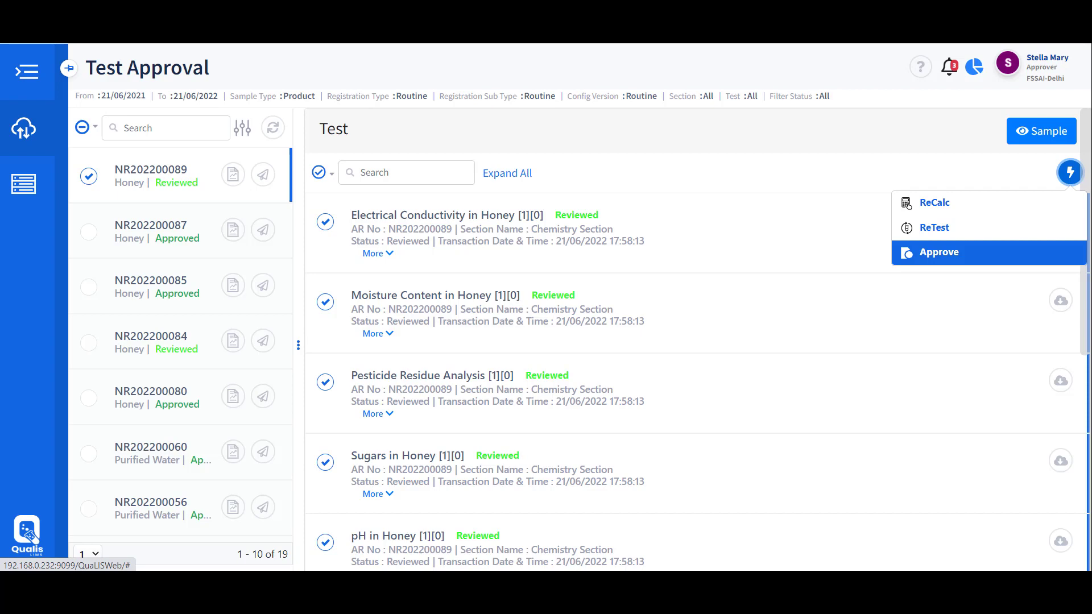
Start approving the reviewed tests, entering the approver's password and an approval comment
{"action": "left_click", "coordinate": [939, 252]}
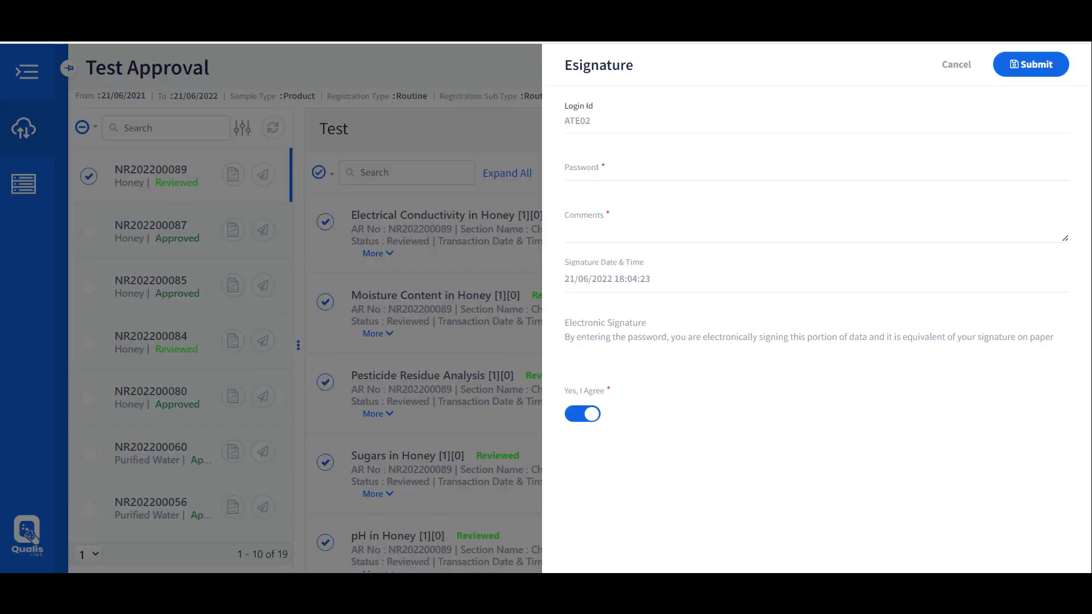
{"action": "type", "text": "•••"}
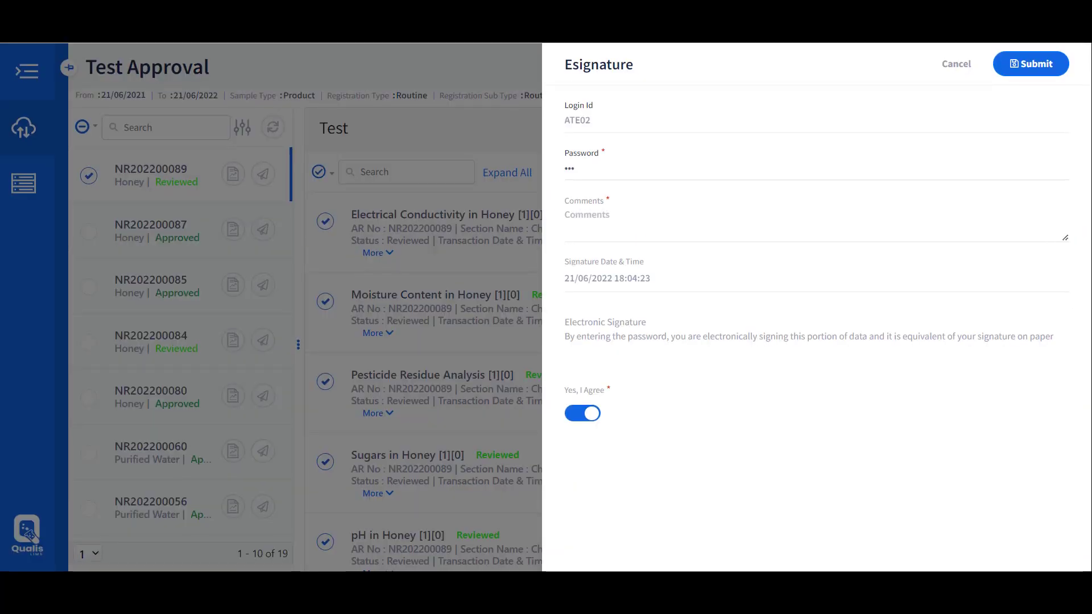
{"action": "type", "text": "approved"}
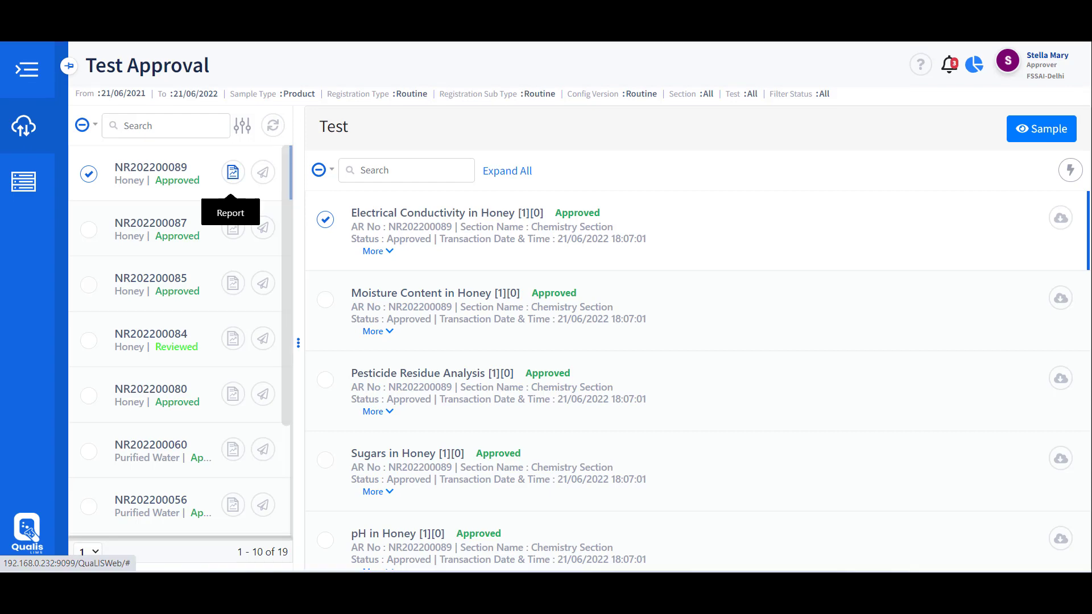
Generate NR202200089's Certificate of Analysis PDF and scroll down to its results table
{"action": "left_click", "coordinate": [233, 172]}
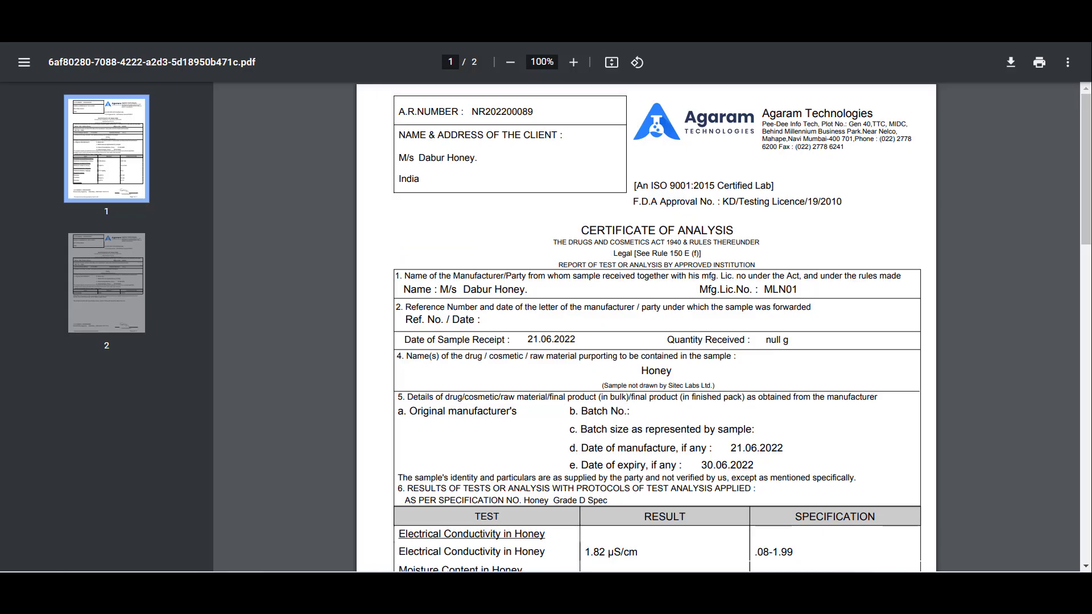
{"action": "scroll", "coordinate": [646, 328], "scroll_direction": "down", "scroll_amount": 4}
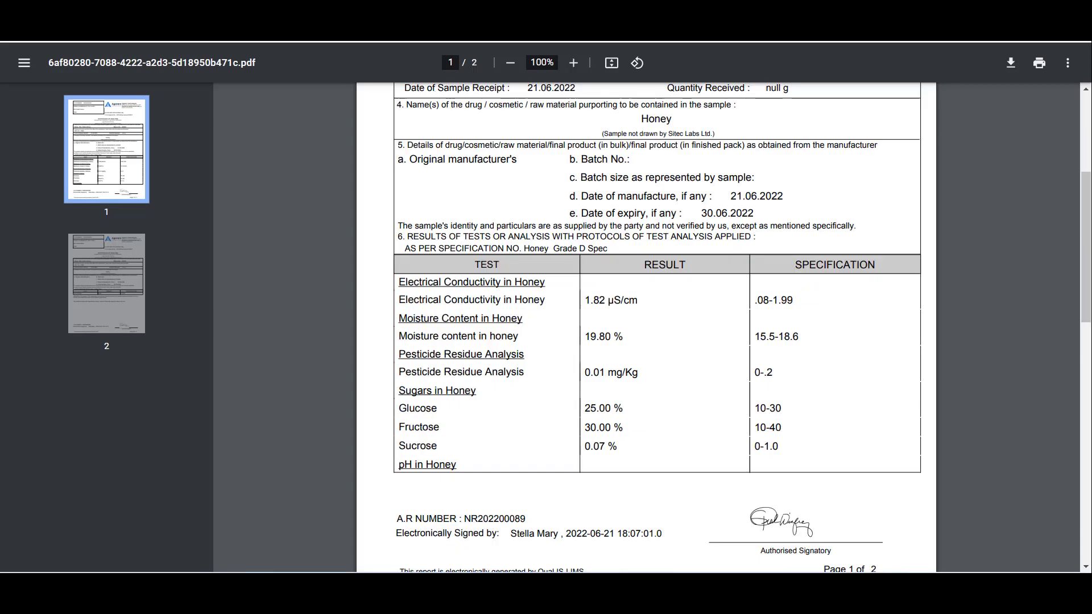